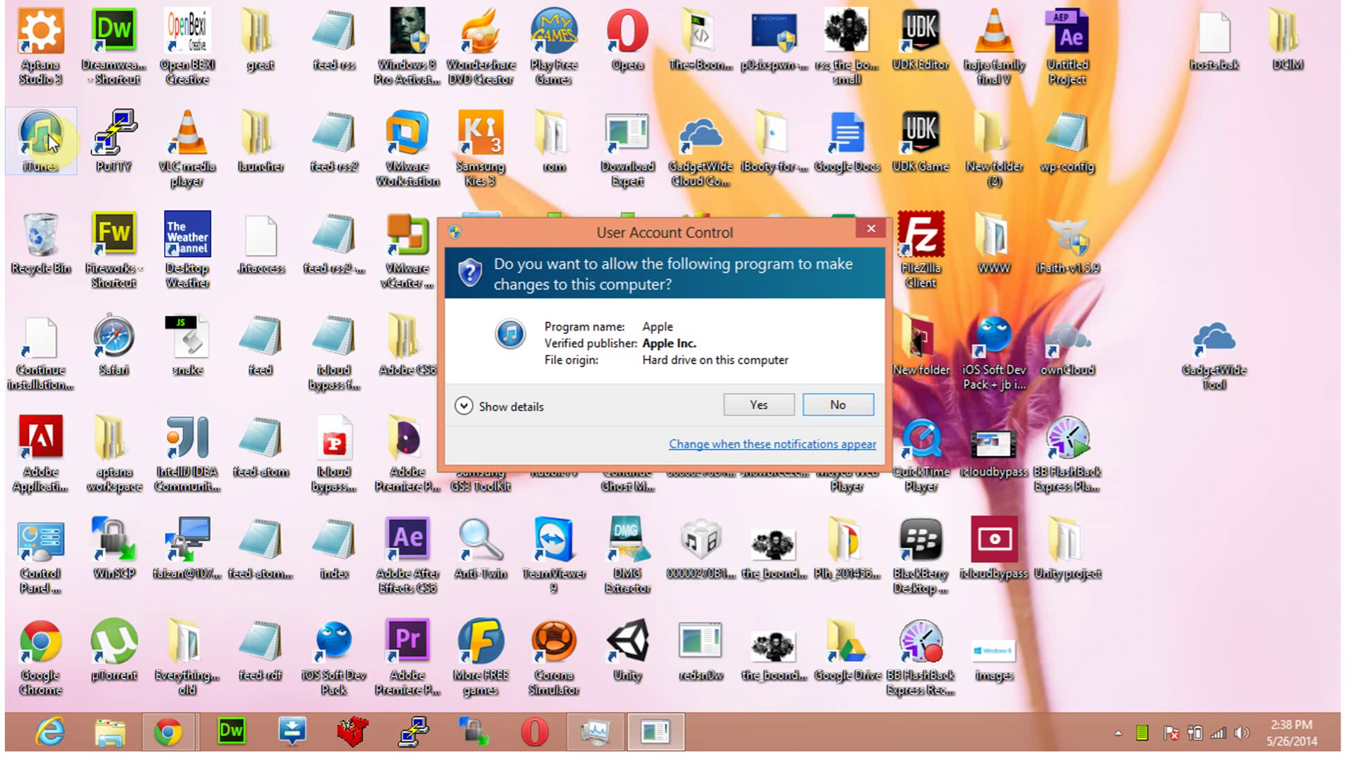
# Approve iTunes' administrator prompt and open the connected iPhone's Activate iPhone page
pyautogui.click(761, 405)
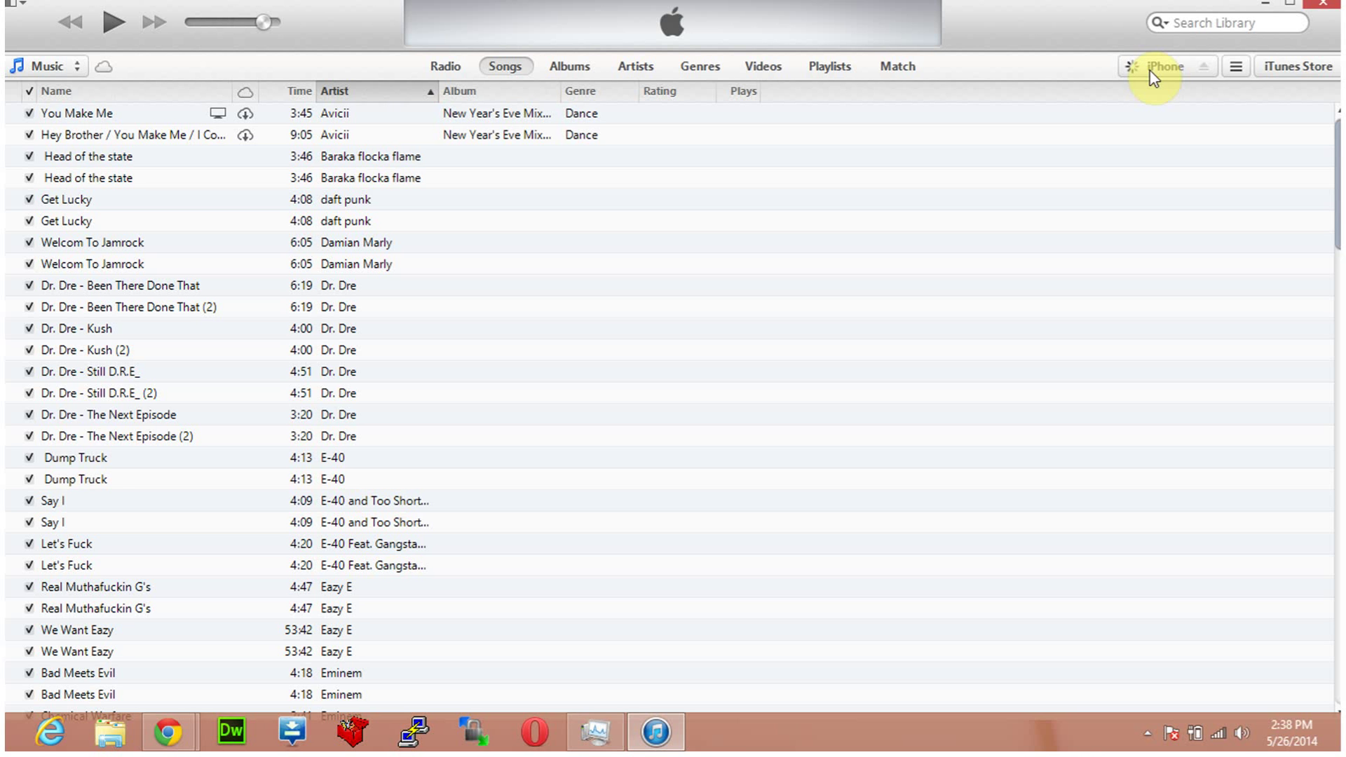
pyautogui.click(1150, 73)
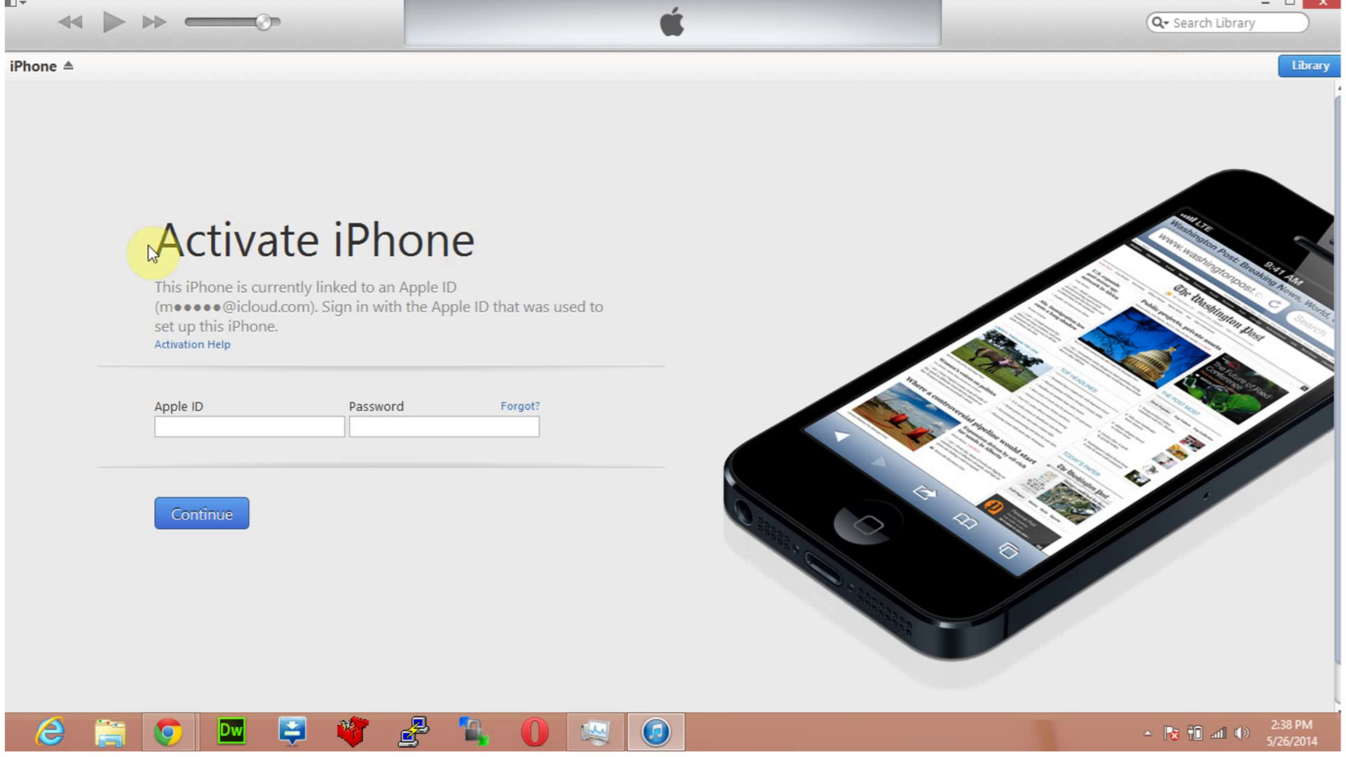
# Highlight and read through the Activate iPhone description and sign-in instructions
pyautogui.moveTo(153, 244); pyautogui.dragTo(221, 328)
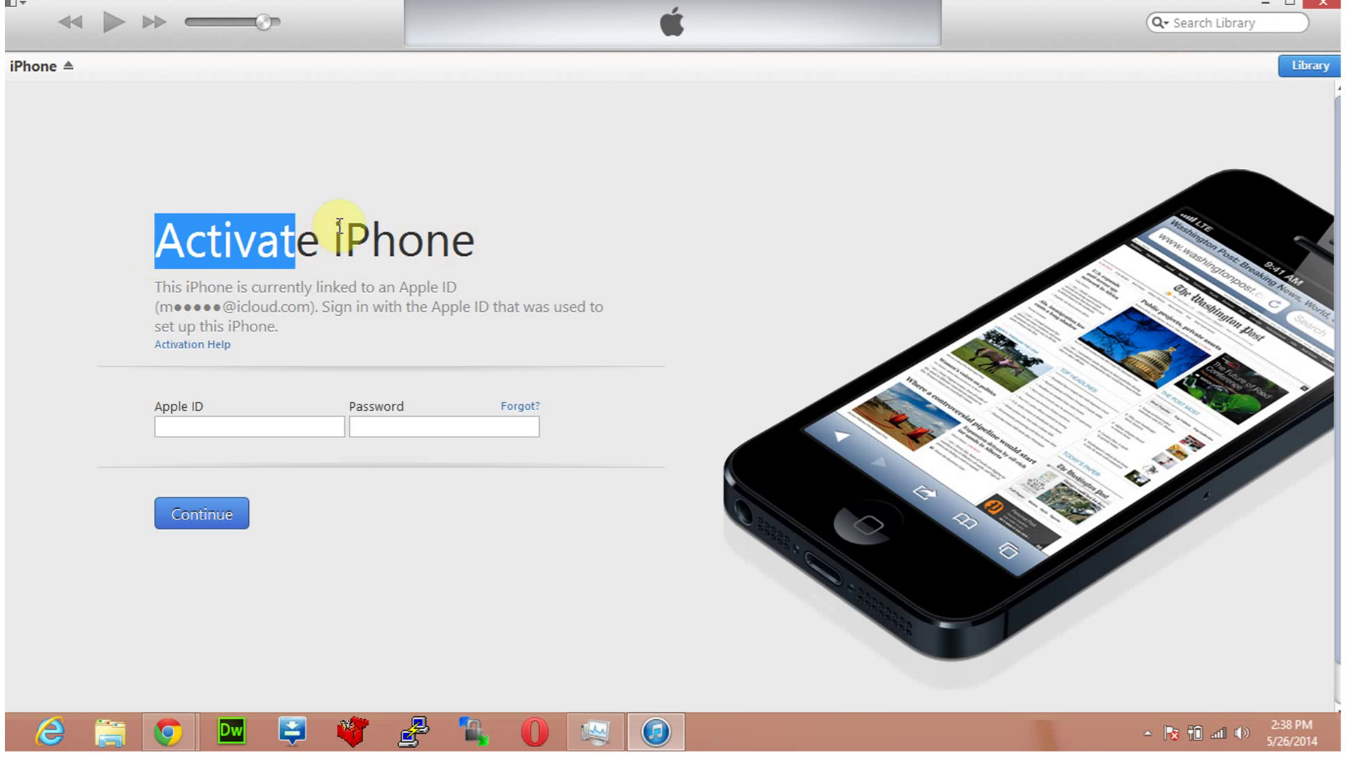
pyautogui.moveTo(344, 287); pyautogui.dragTo(171, 306)
pyautogui.tripleClick(171, 306)
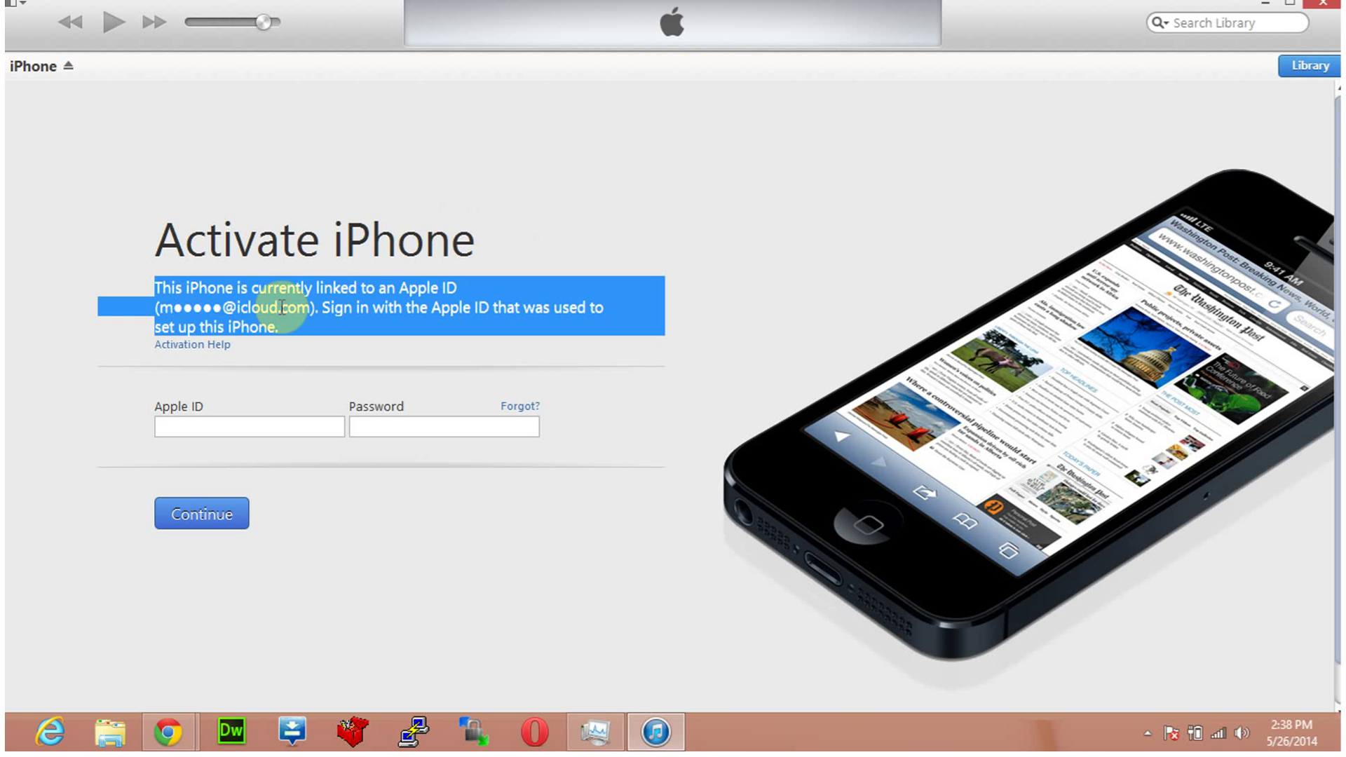
pyautogui.doubleClick(281, 307)
pyautogui.moveTo(353, 307)
pyautogui.mouseDown()
pyautogui.moveTo(680, 314)
pyautogui.moveTo(250, 321)
pyautogui.moveTo(276, 330)
pyautogui.mouseUp()
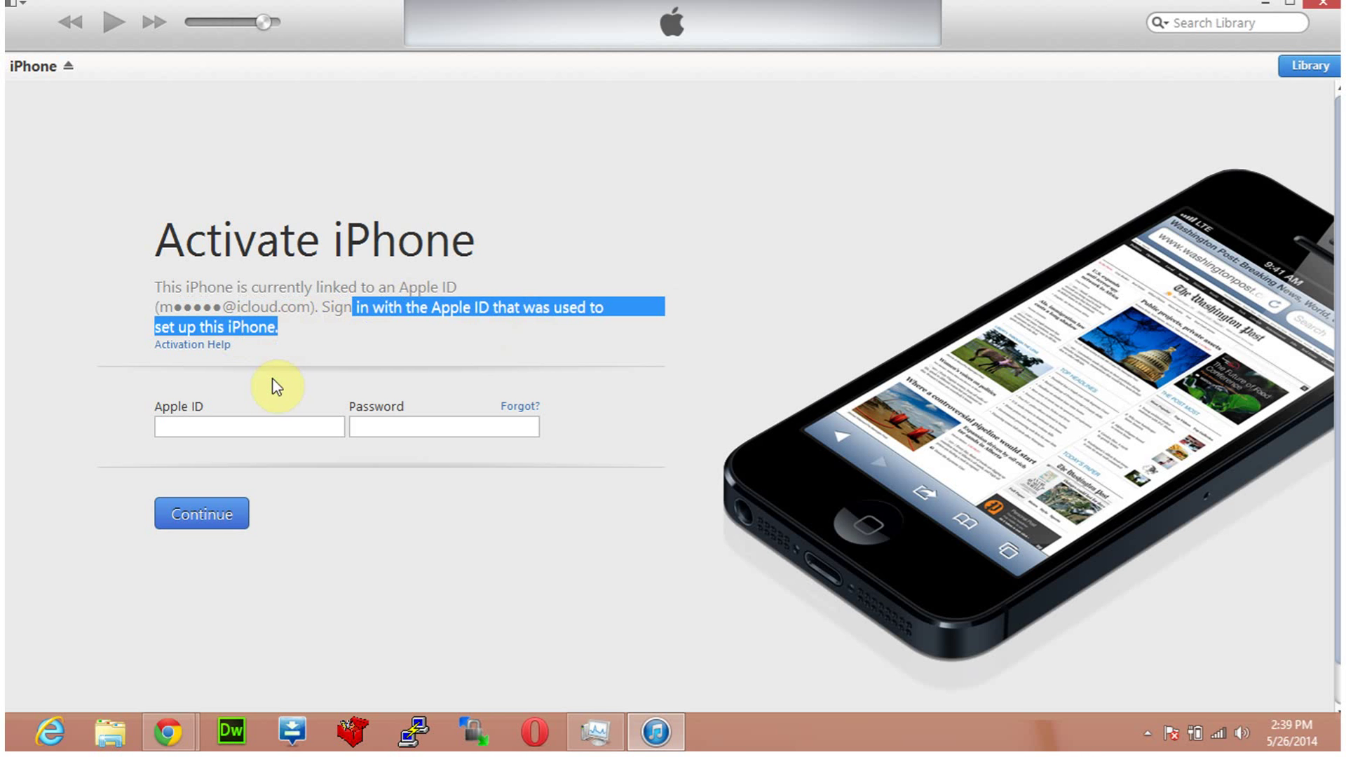
pyautogui.click(276, 402)
pyautogui.click(285, 425)
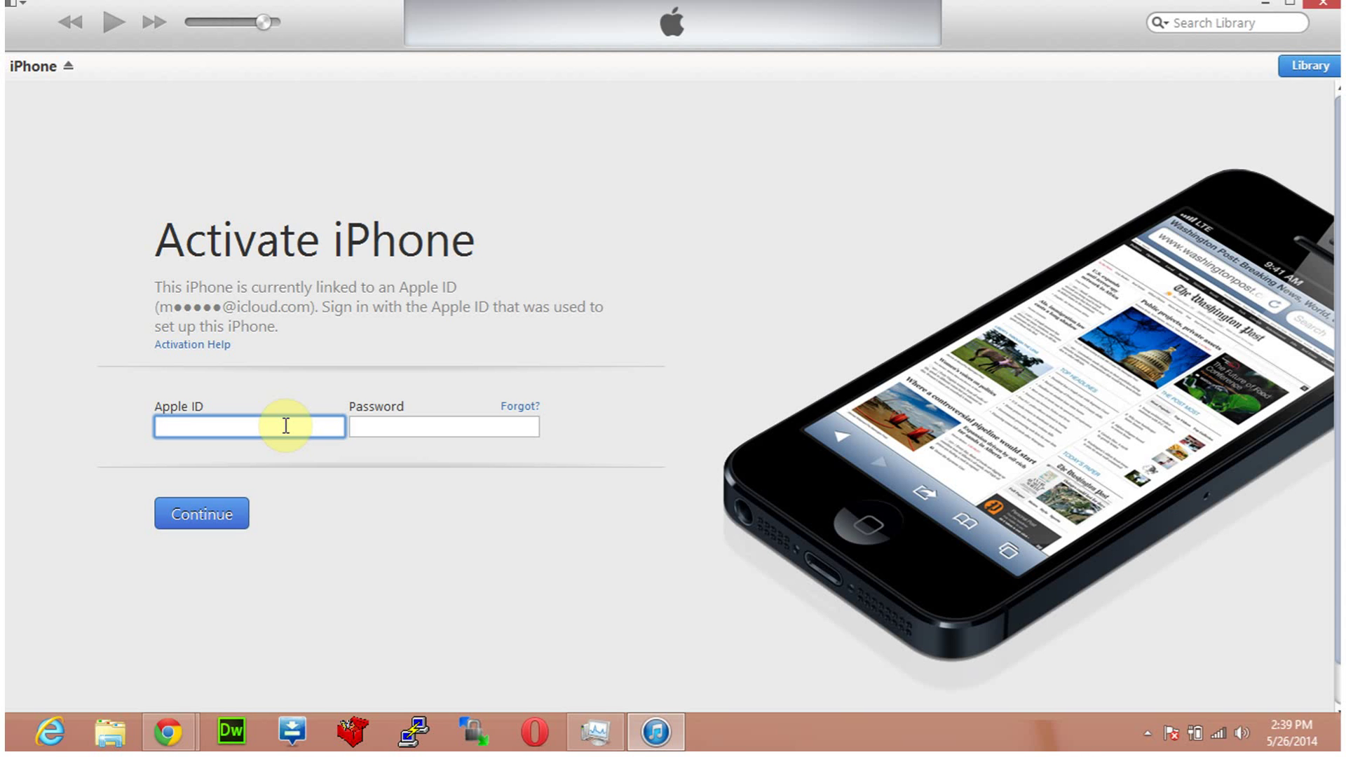
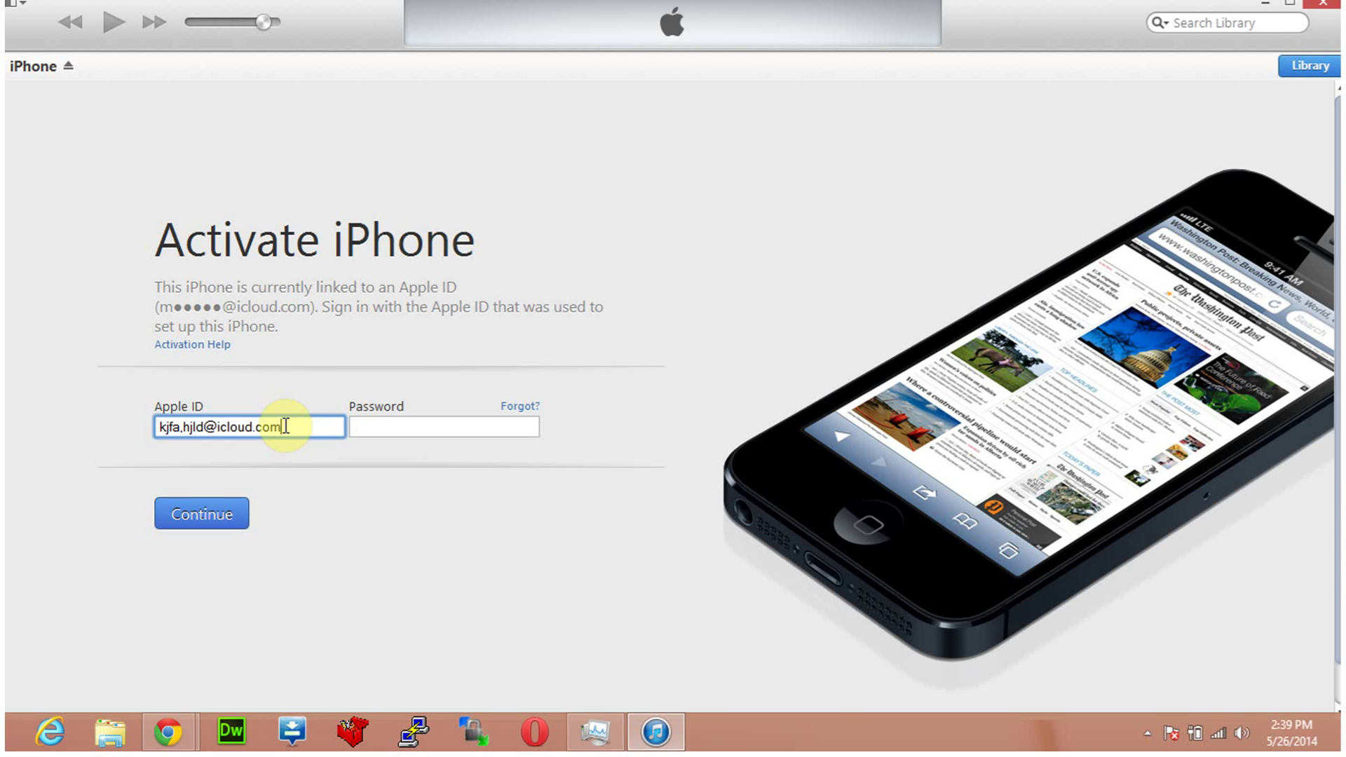
pyautogui.press('Tab')
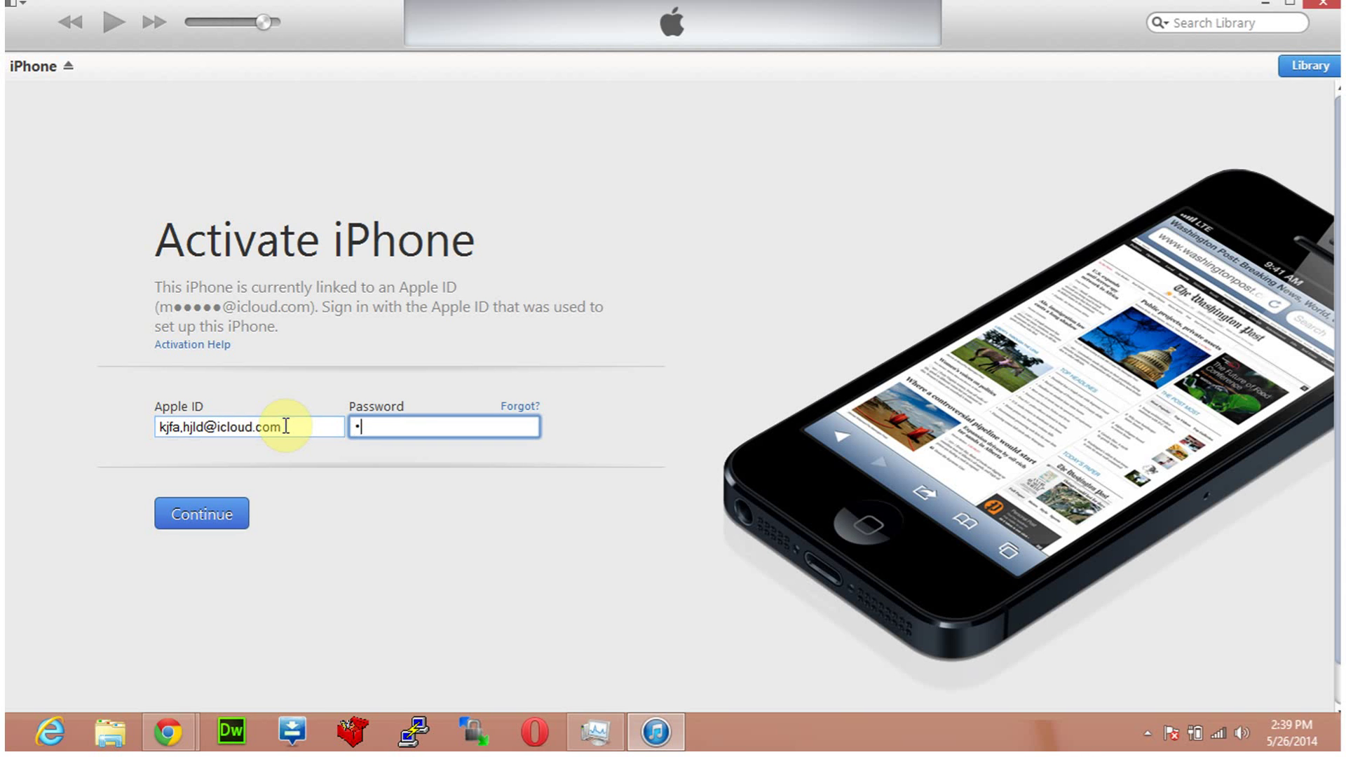
pyautogui.press('Return')
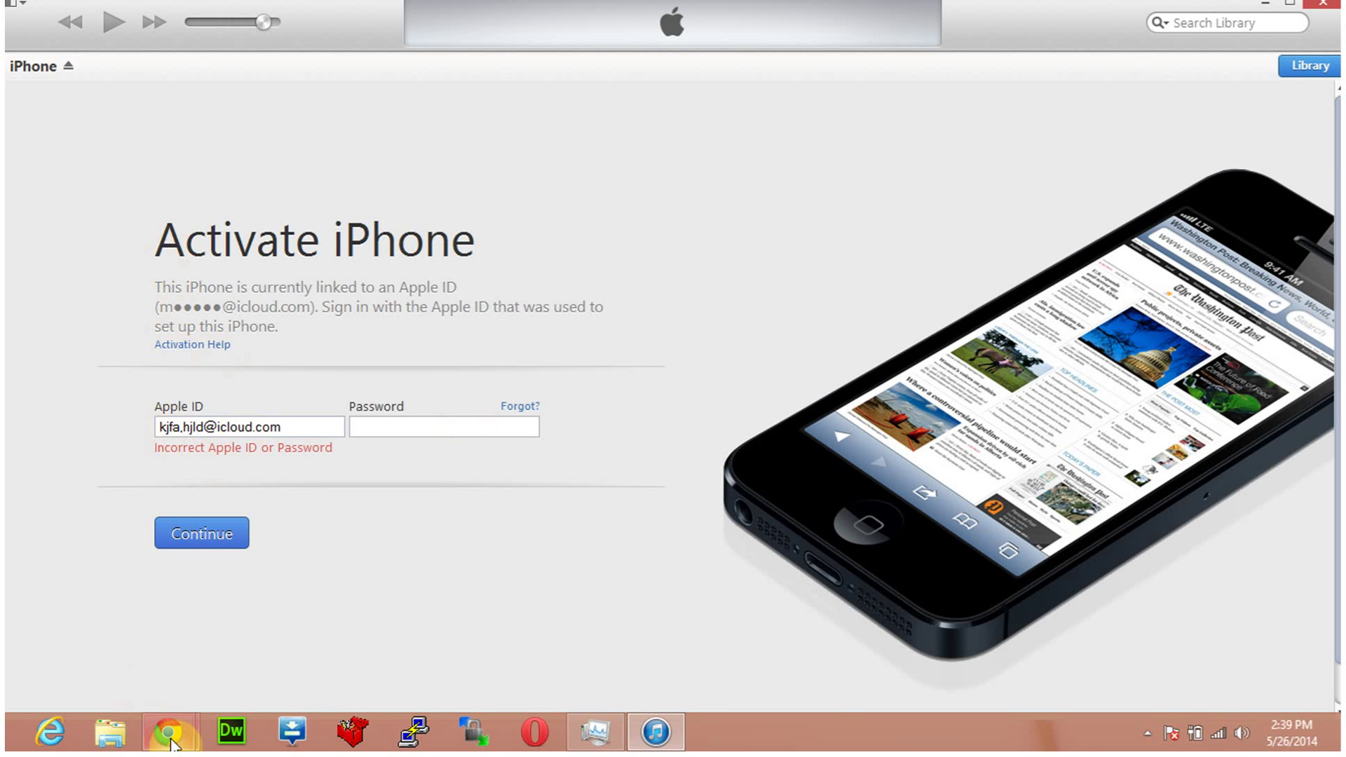
pyautogui.moveTo(166, 733)
pyautogui.click(334, 617)
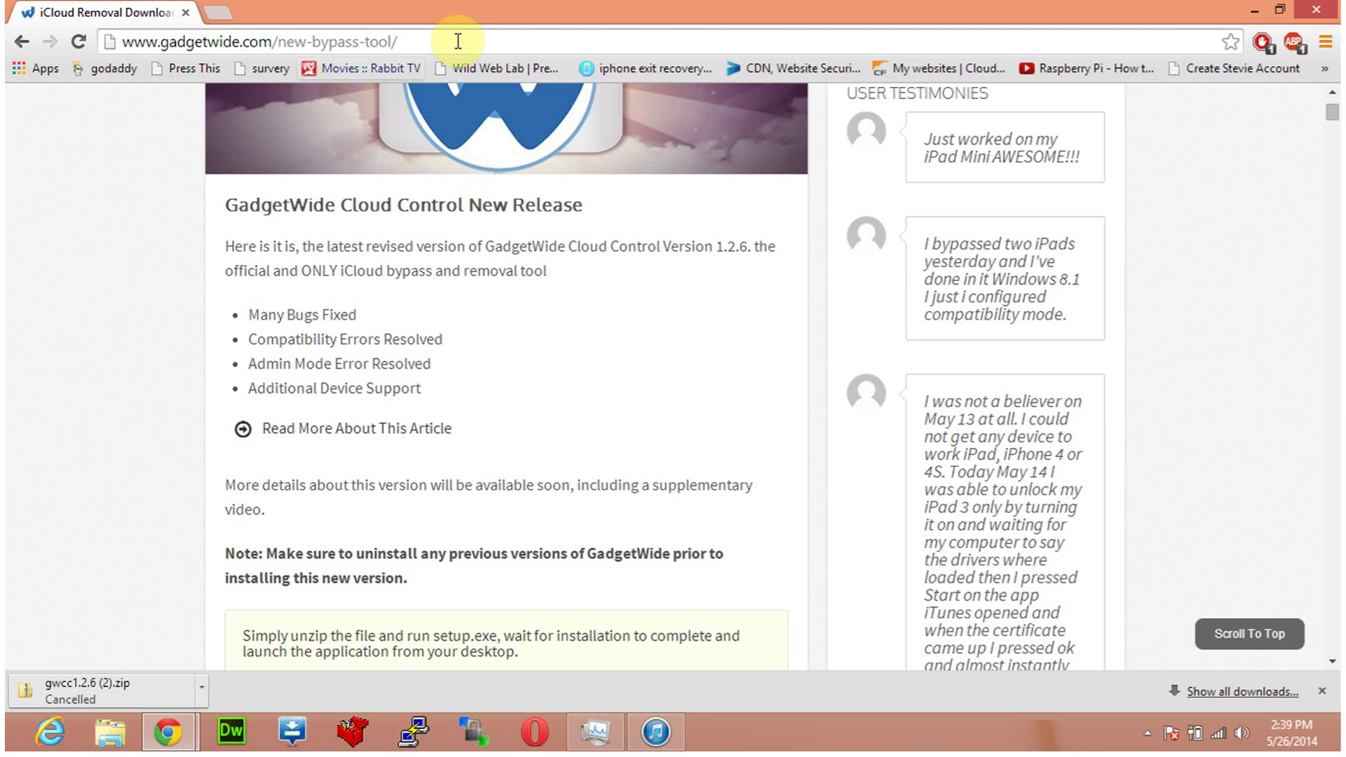
# Resize and re-maximize Chrome, and edit the word 'bypass' in the page's web address
pyautogui.moveTo(405, 31)
pyautogui.mouseDown()
pyautogui.moveTo(390, 14)
pyautogui.moveTo(420, 1)
pyautogui.mouseUp()
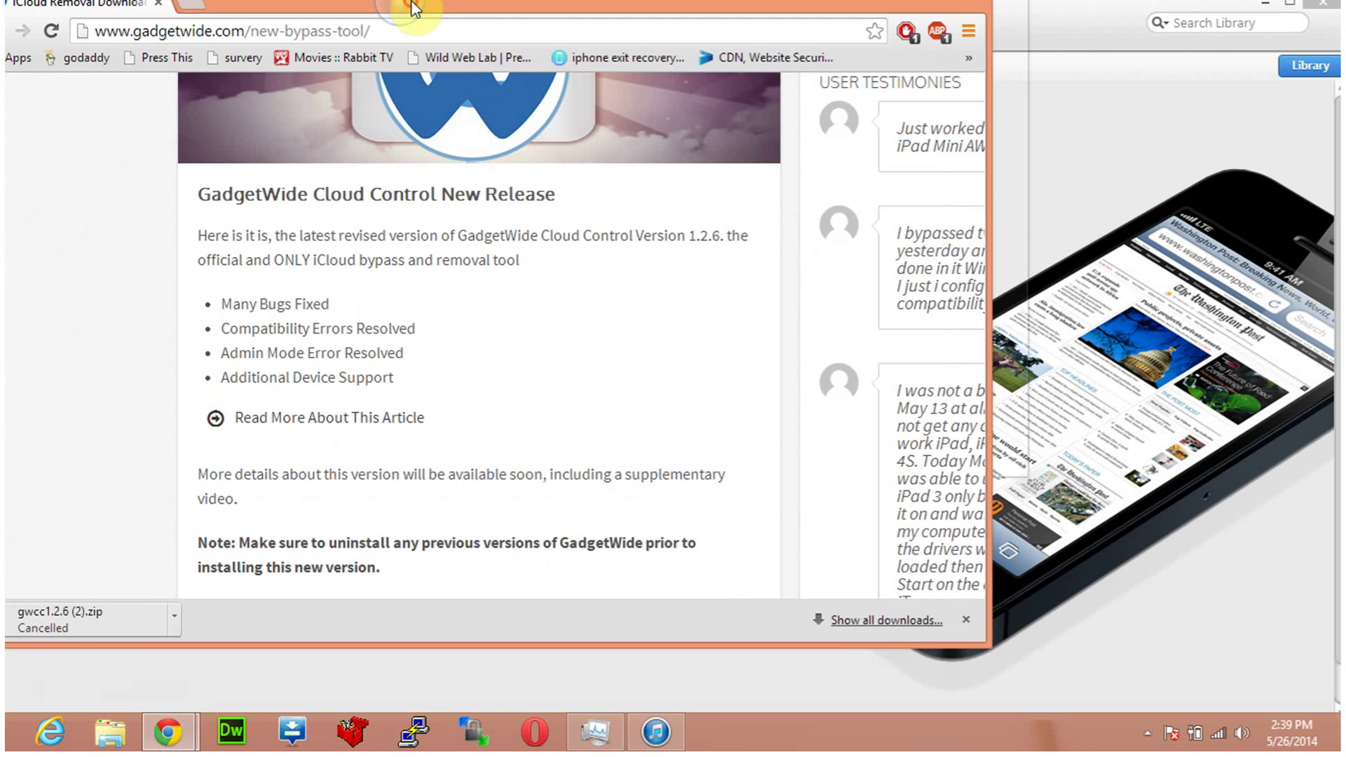
pyautogui.moveTo(294, 42); pyautogui.dragTo(322, 41)
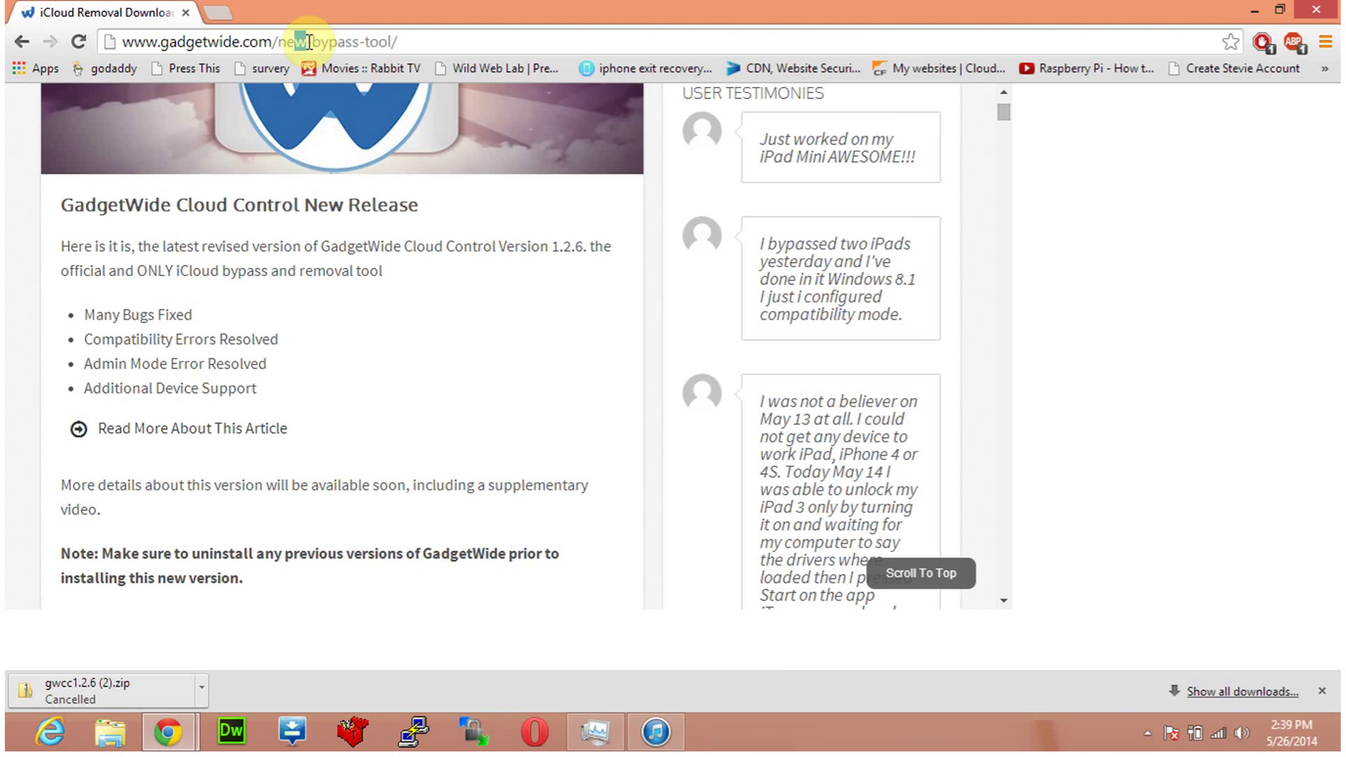
pyautogui.click(312, 41)
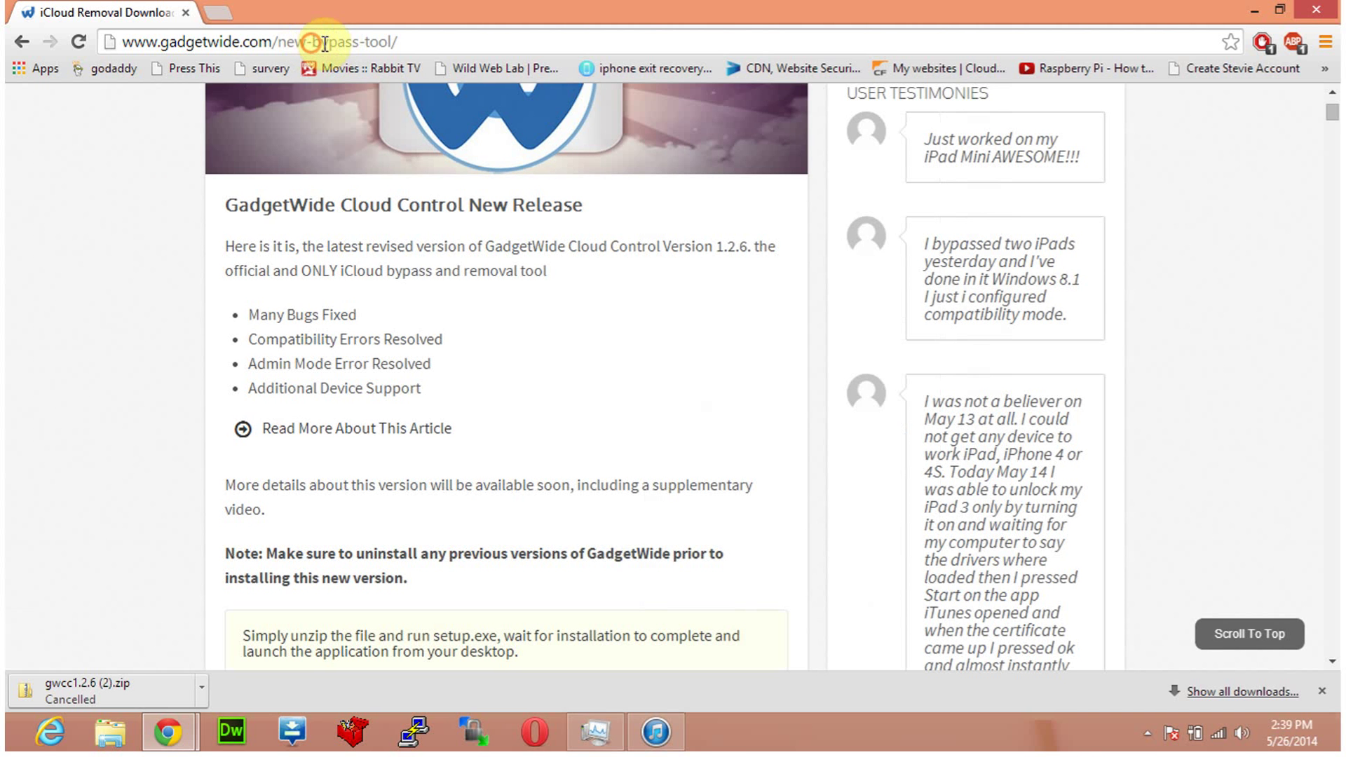
pyautogui.moveTo(311, 41); pyautogui.dragTo(394, 42)
pyautogui.click(66, 403)
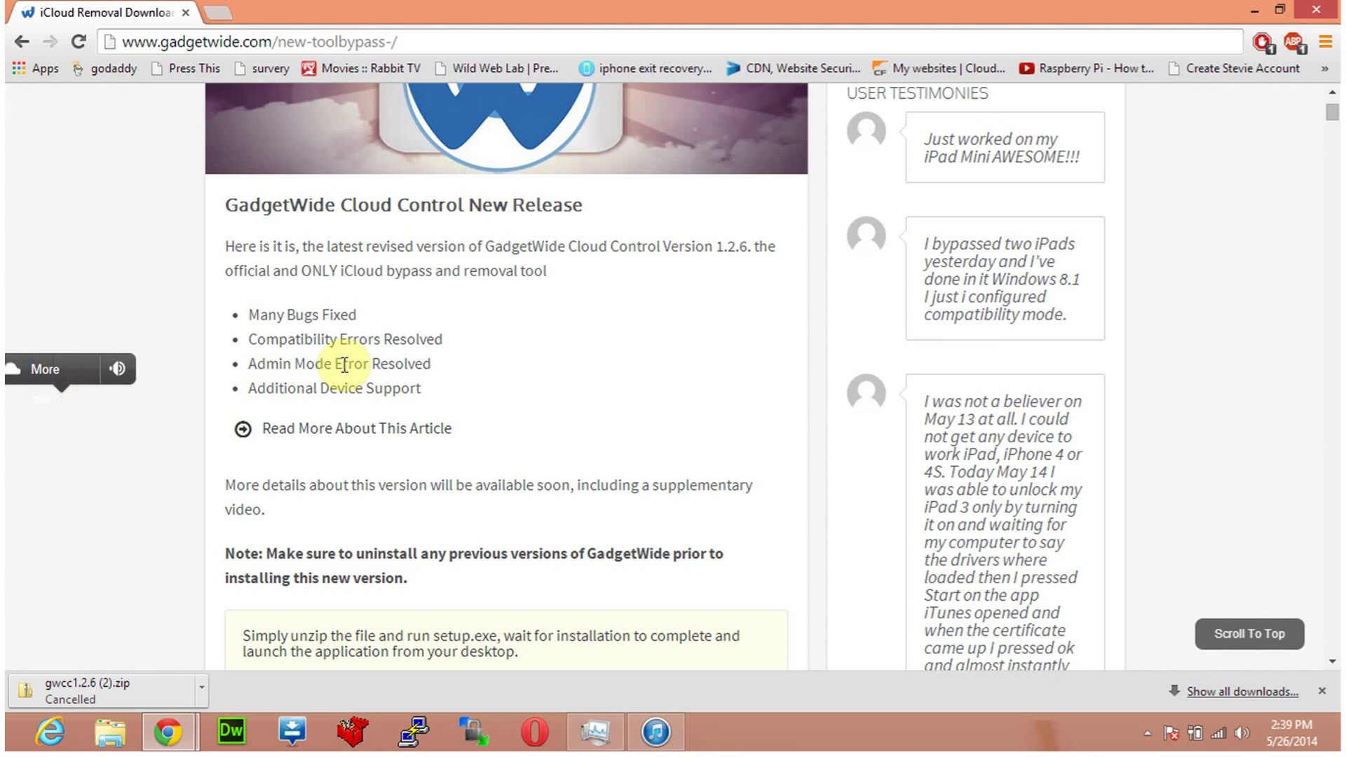
# Scroll down to the GadgetWide Cloud Control 1.2.6 download section, then minimize Chrome
pyautogui.scroll(-1, 342, 364)
pyautogui.scroll(-1, 348, 369)
pyautogui.scroll(-3, 352, 367)
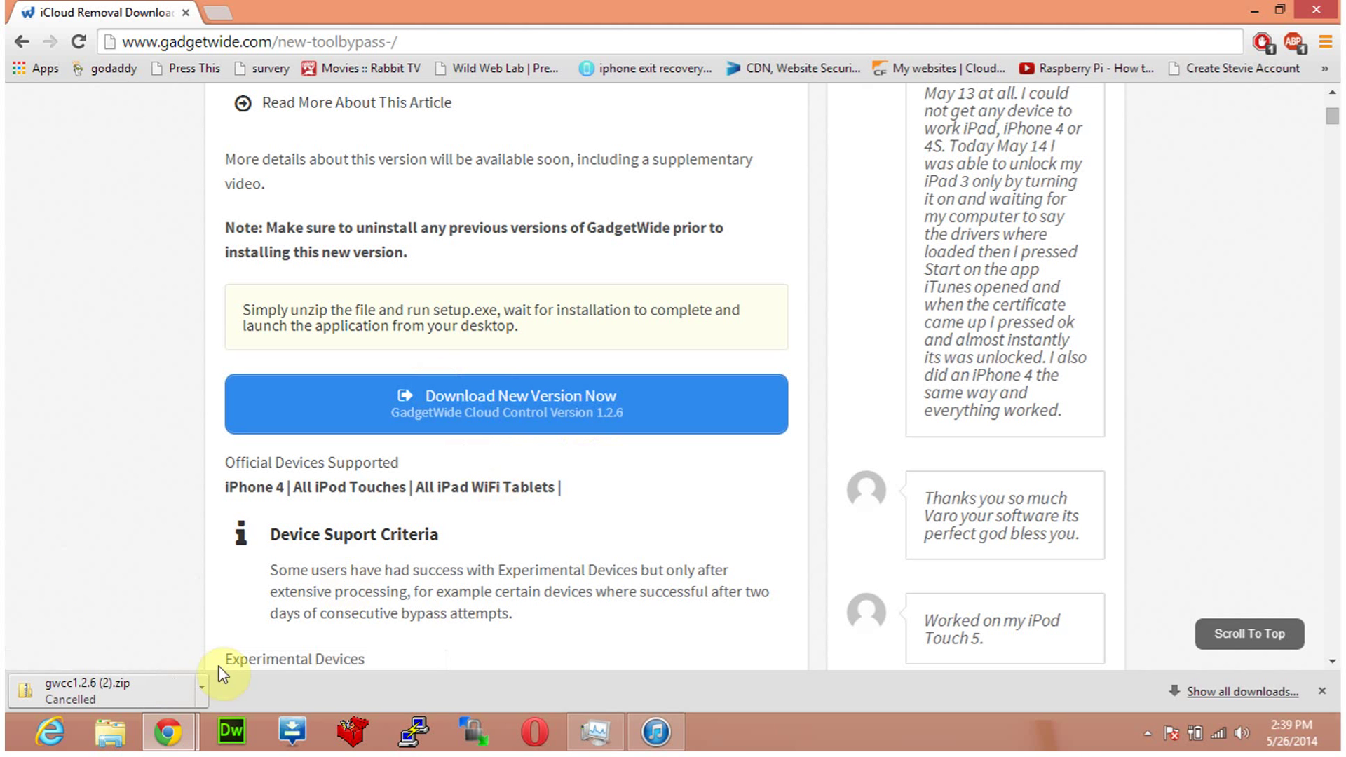
pyautogui.click(1254, 11)
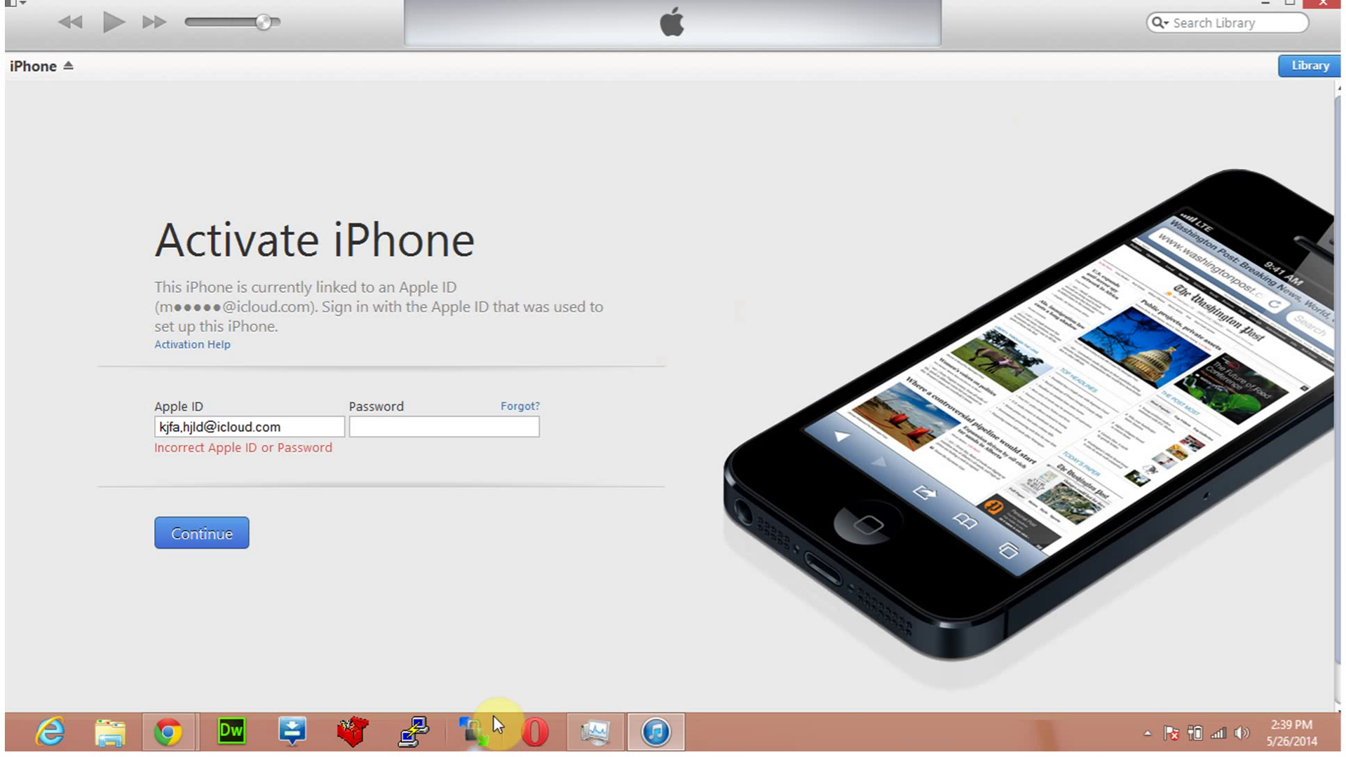
# Close iTunes and launch the GadgetWide Tool from the desktop, approving GWCCSrvc.exe's admin prompt
pyautogui.click(1328, 5)
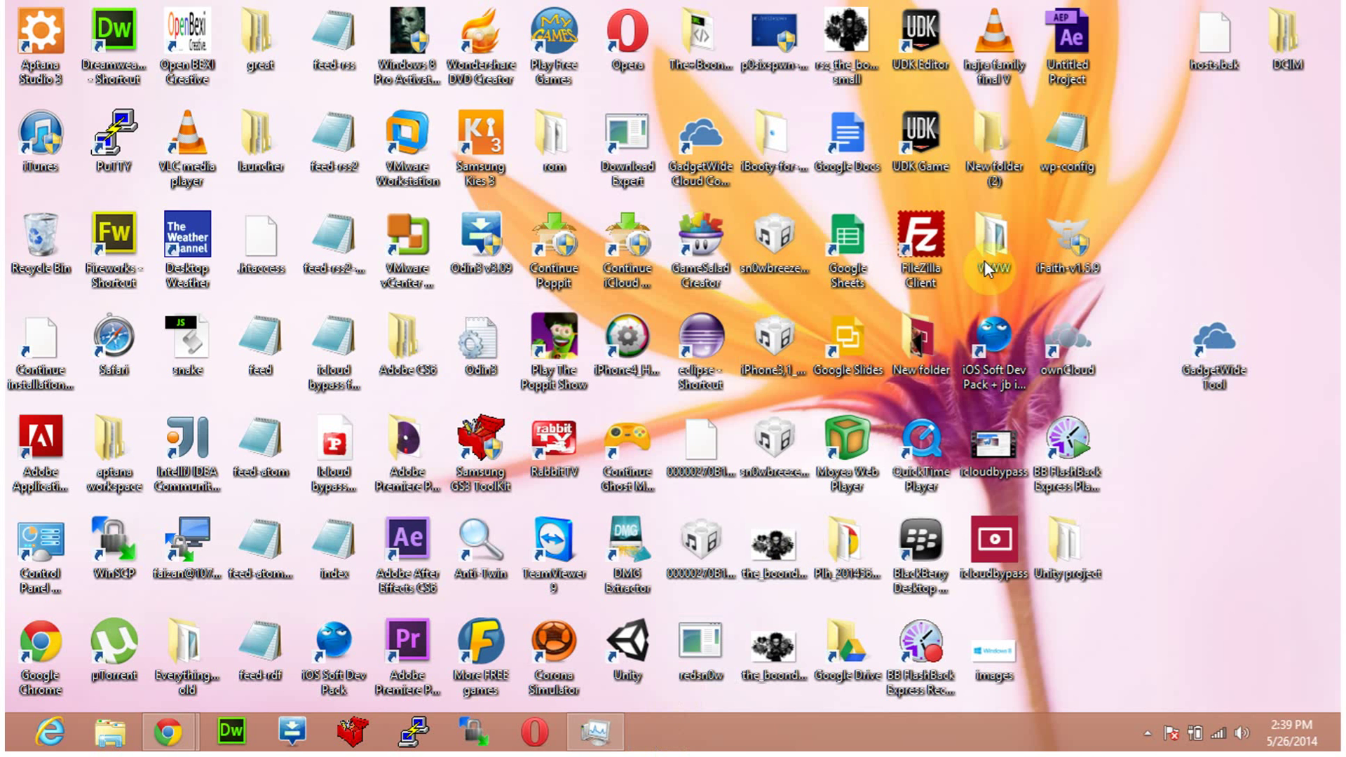
pyautogui.moveTo(1204, 349); pyautogui.dragTo(1221, 355)
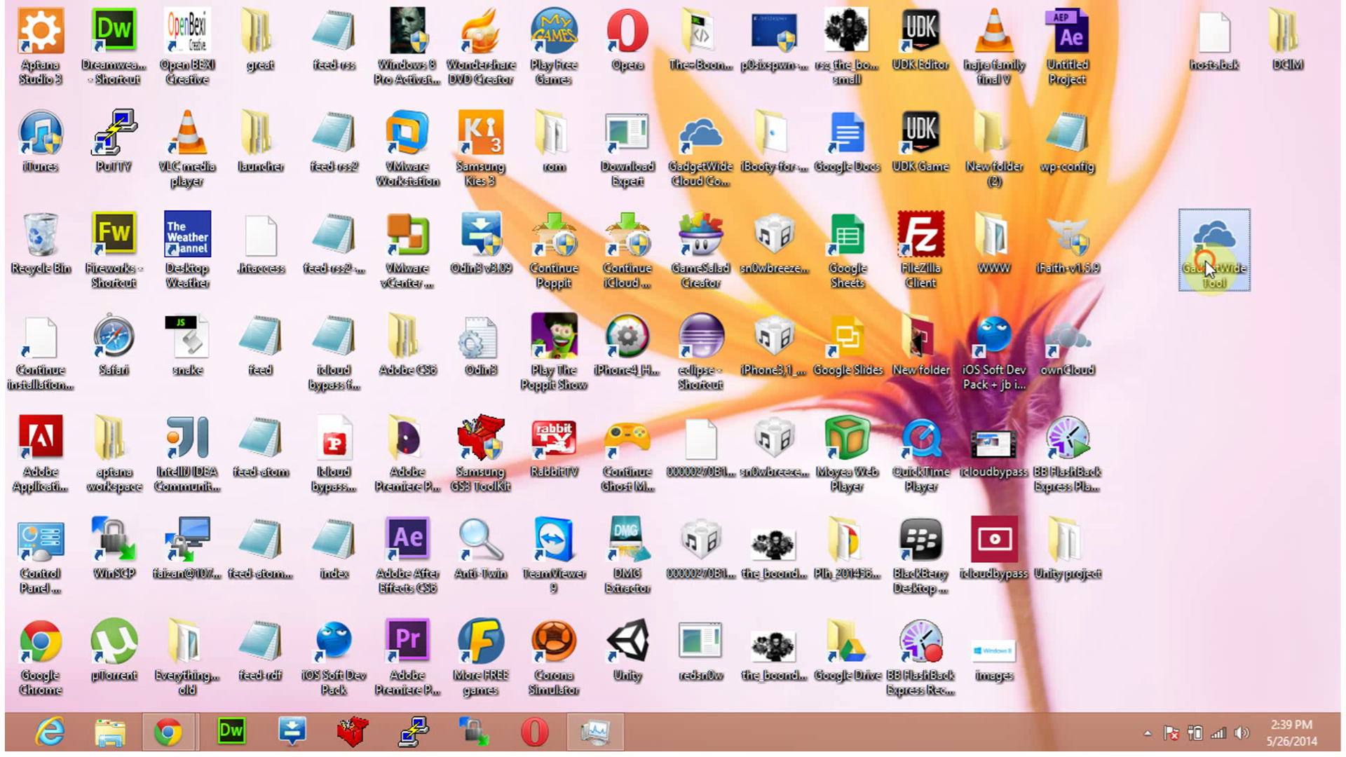
pyautogui.doubleClick(1222, 355)
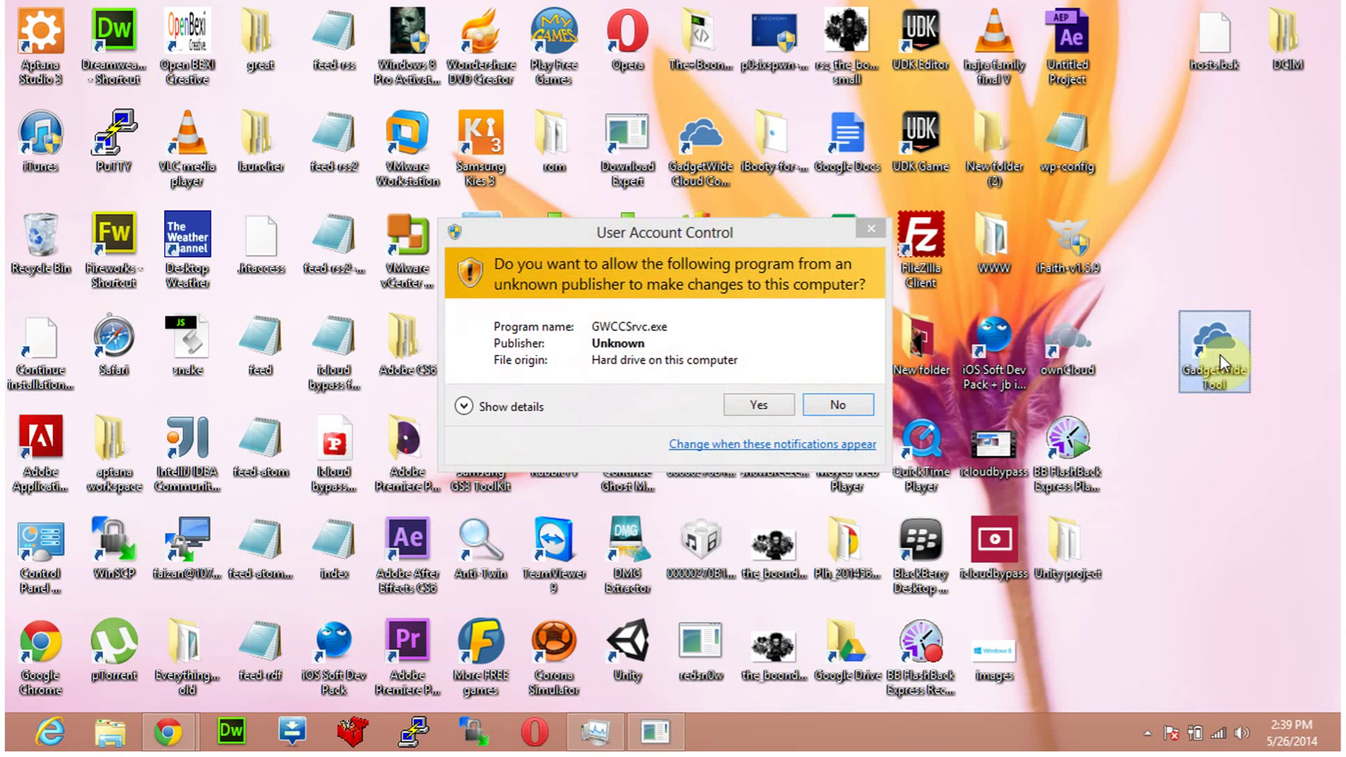
pyautogui.click(754, 408)
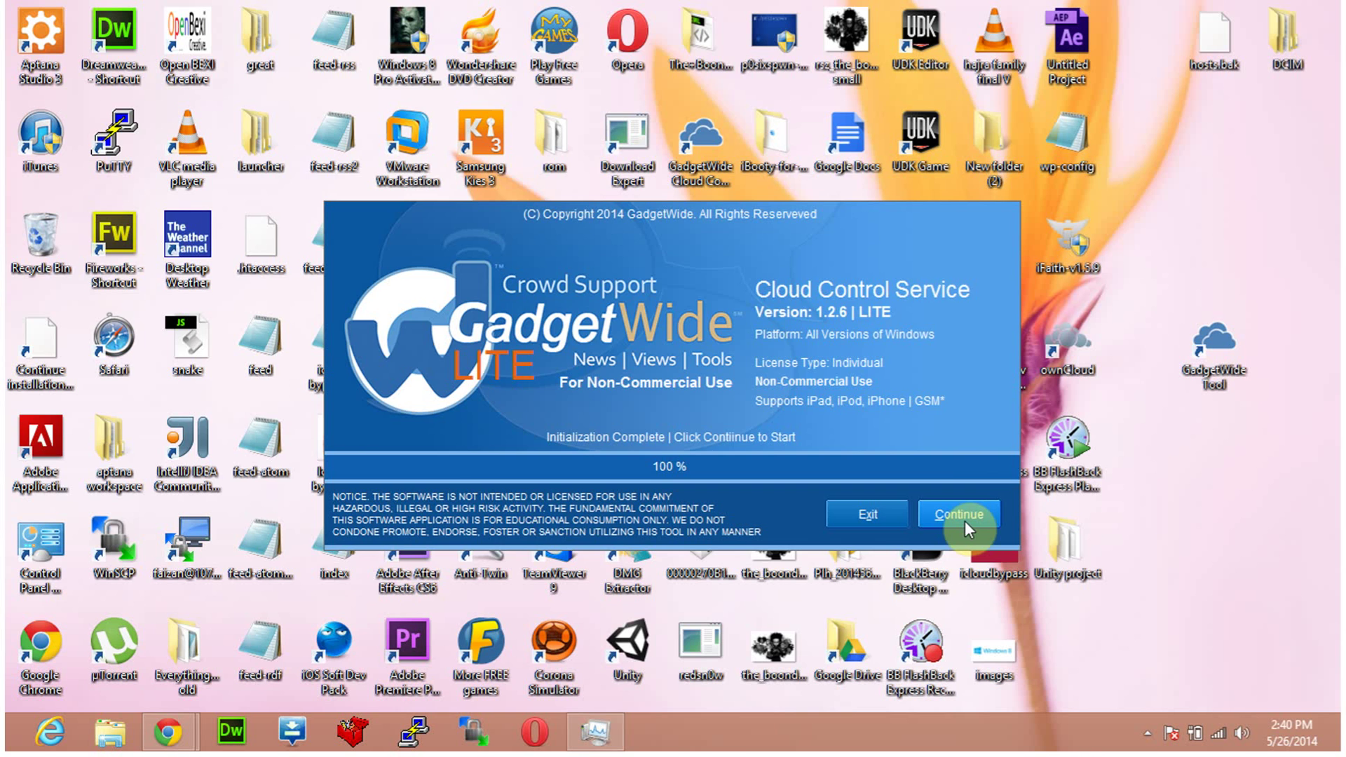
# Continue past the GadgetWide splash and start the cloud control service with Start Now
pyautogui.click(965, 520)
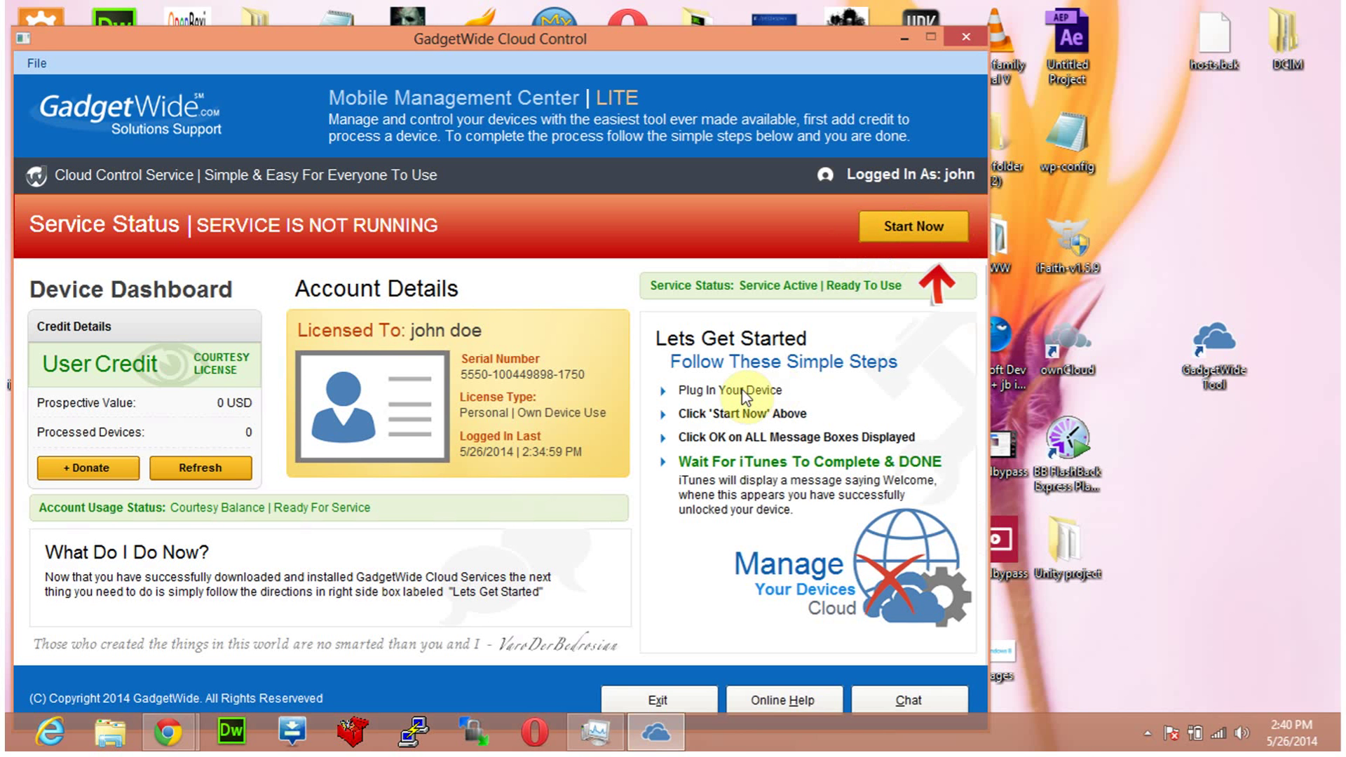
pyautogui.click(893, 238)
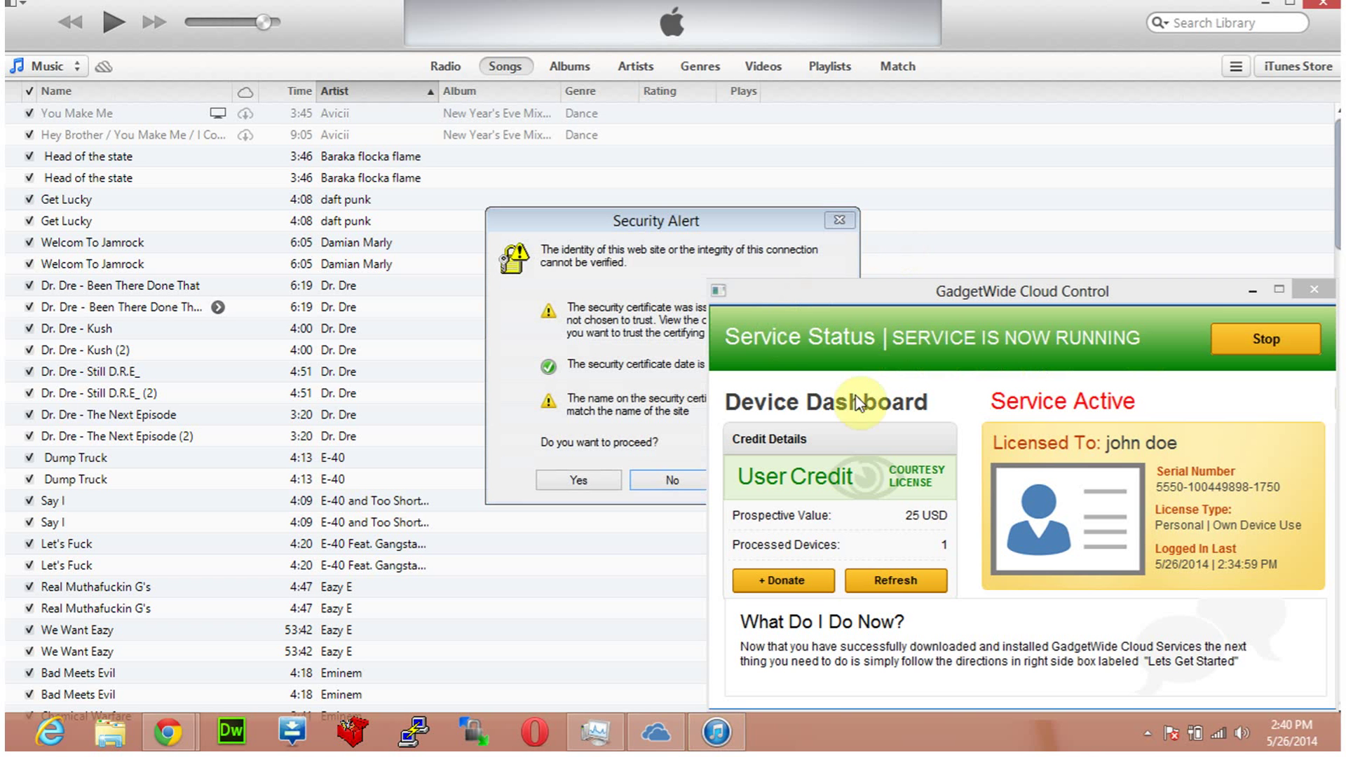
# Accept the untrusted certificate alert and cancel the 'iTunes has stopped working' report
pyautogui.click(587, 481)
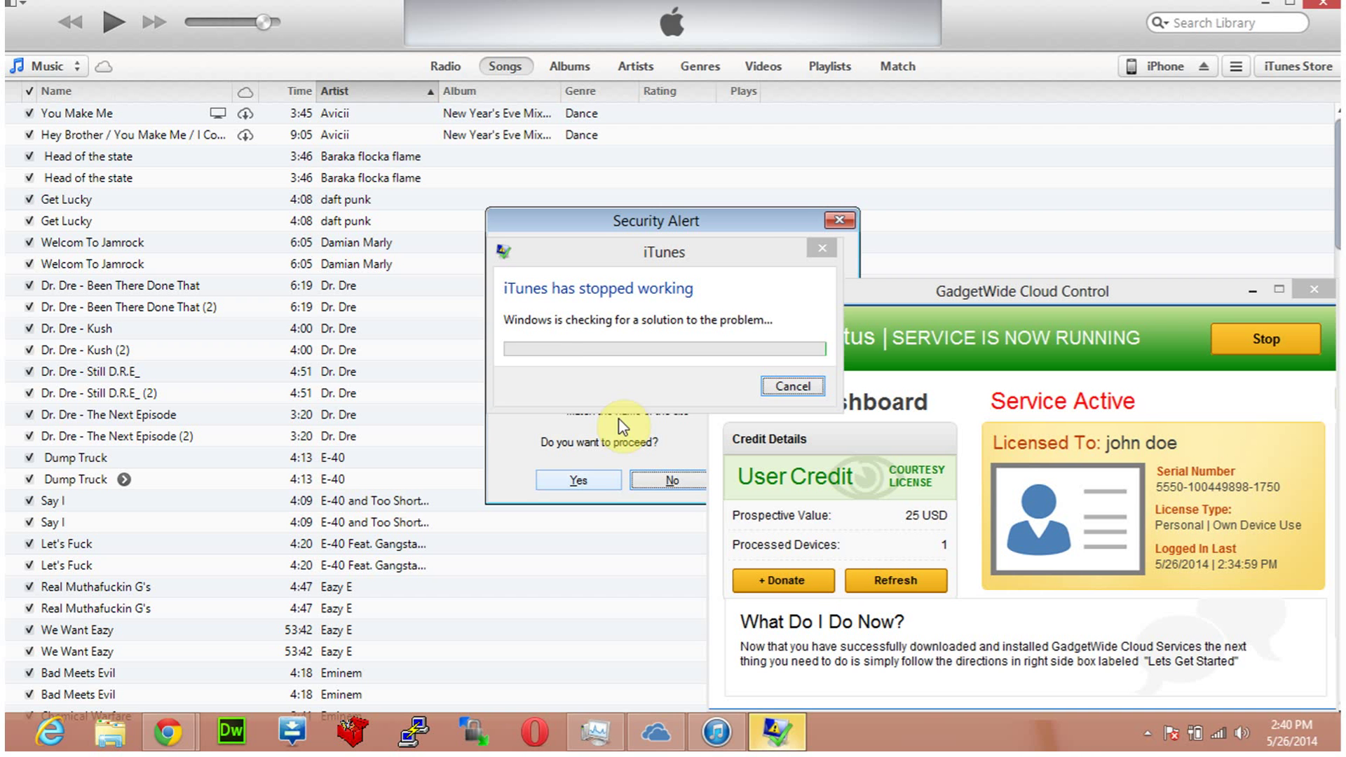
pyautogui.click(792, 386)
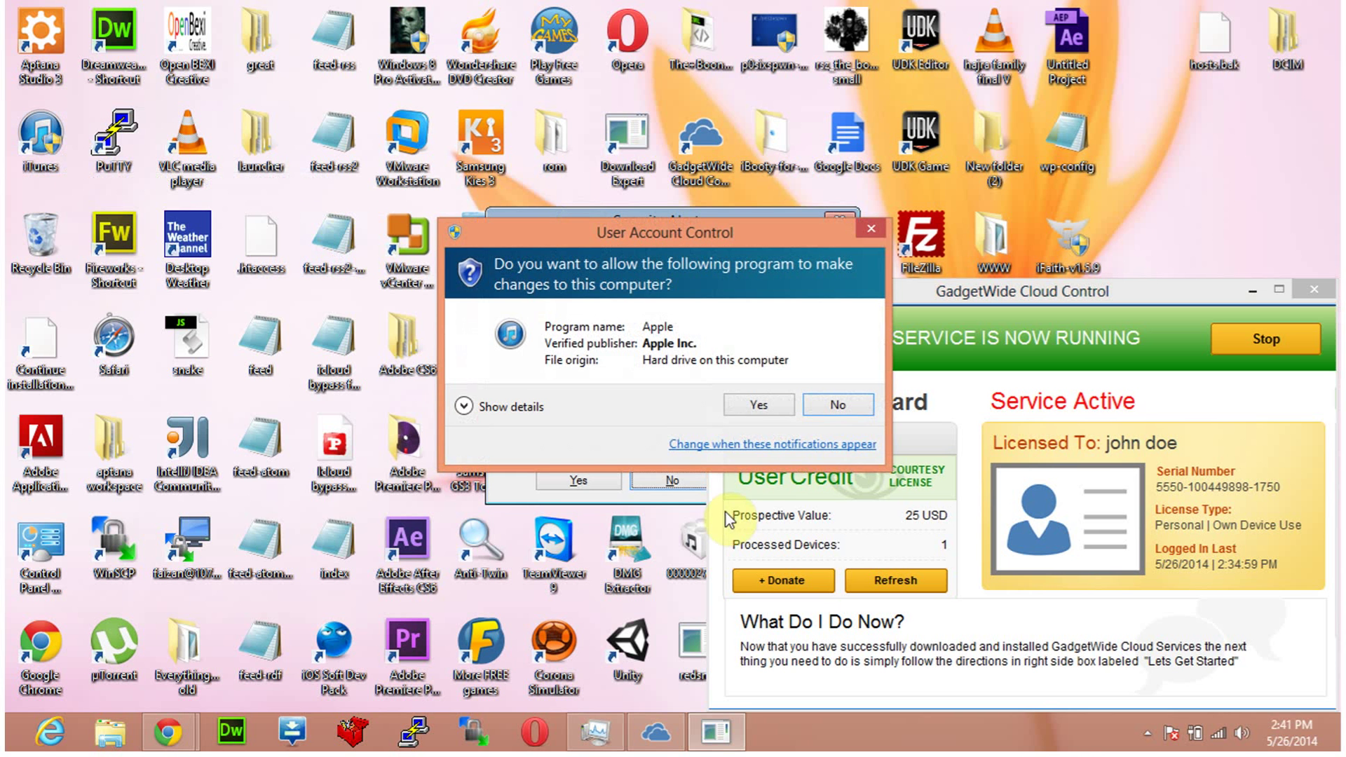
# Approve Apple's program, minimize iTunes, accept both certificate alerts, and restore iTunes
pyautogui.click(763, 403)
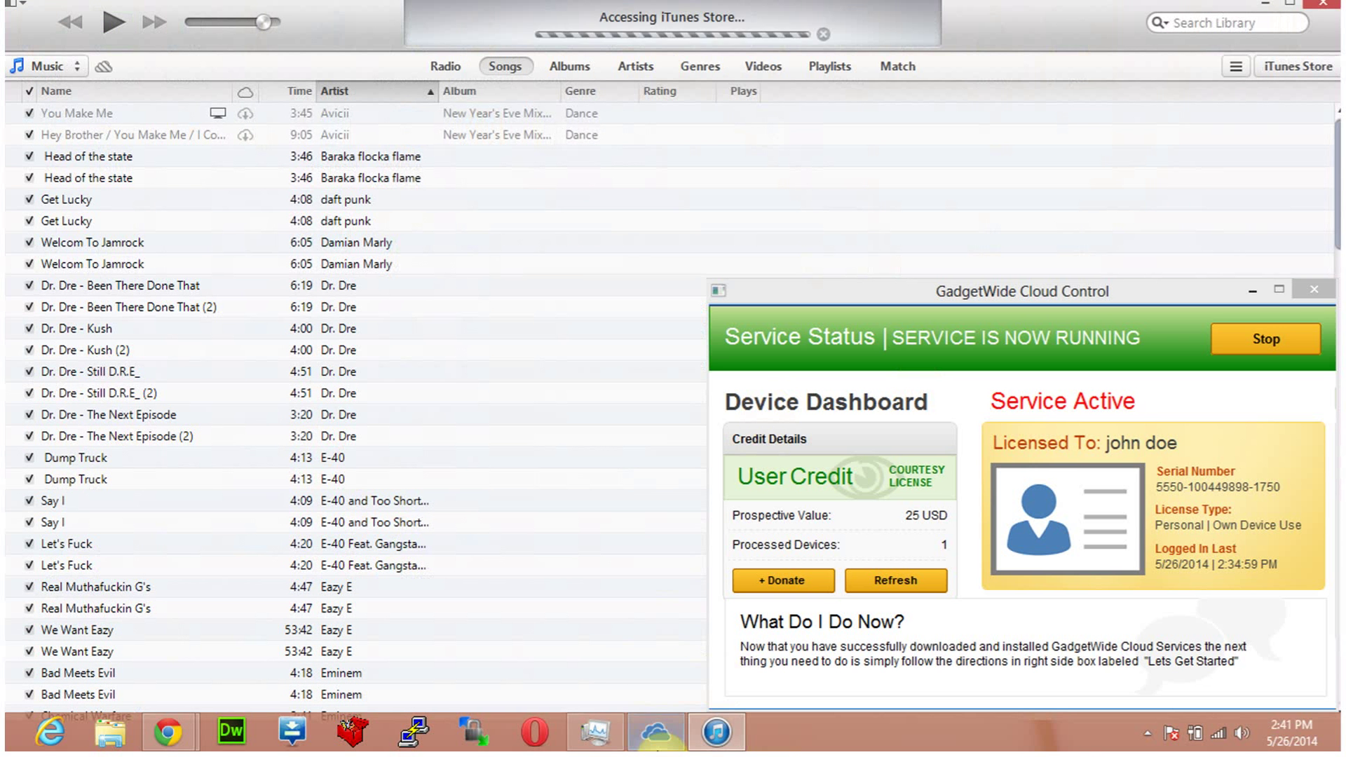
pyautogui.click(655, 733)
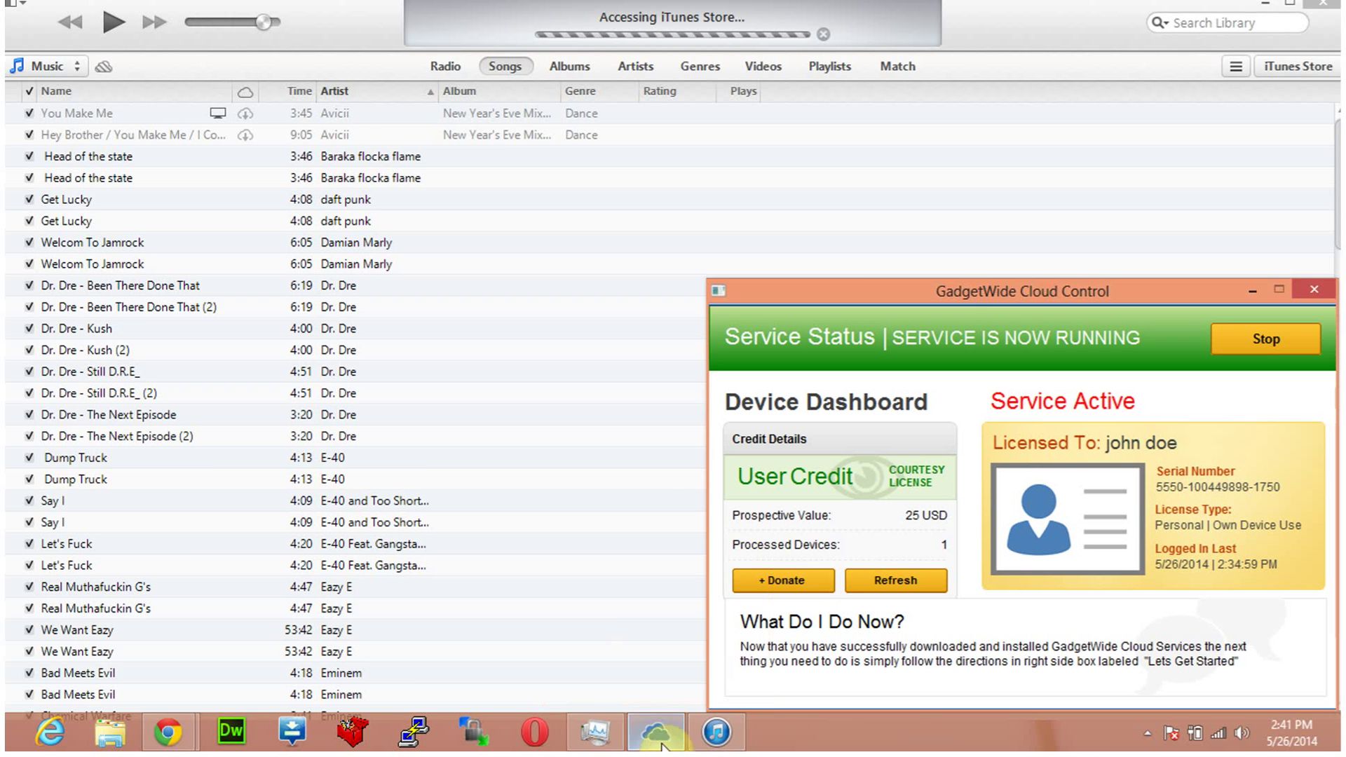
pyautogui.click(1265, 7)
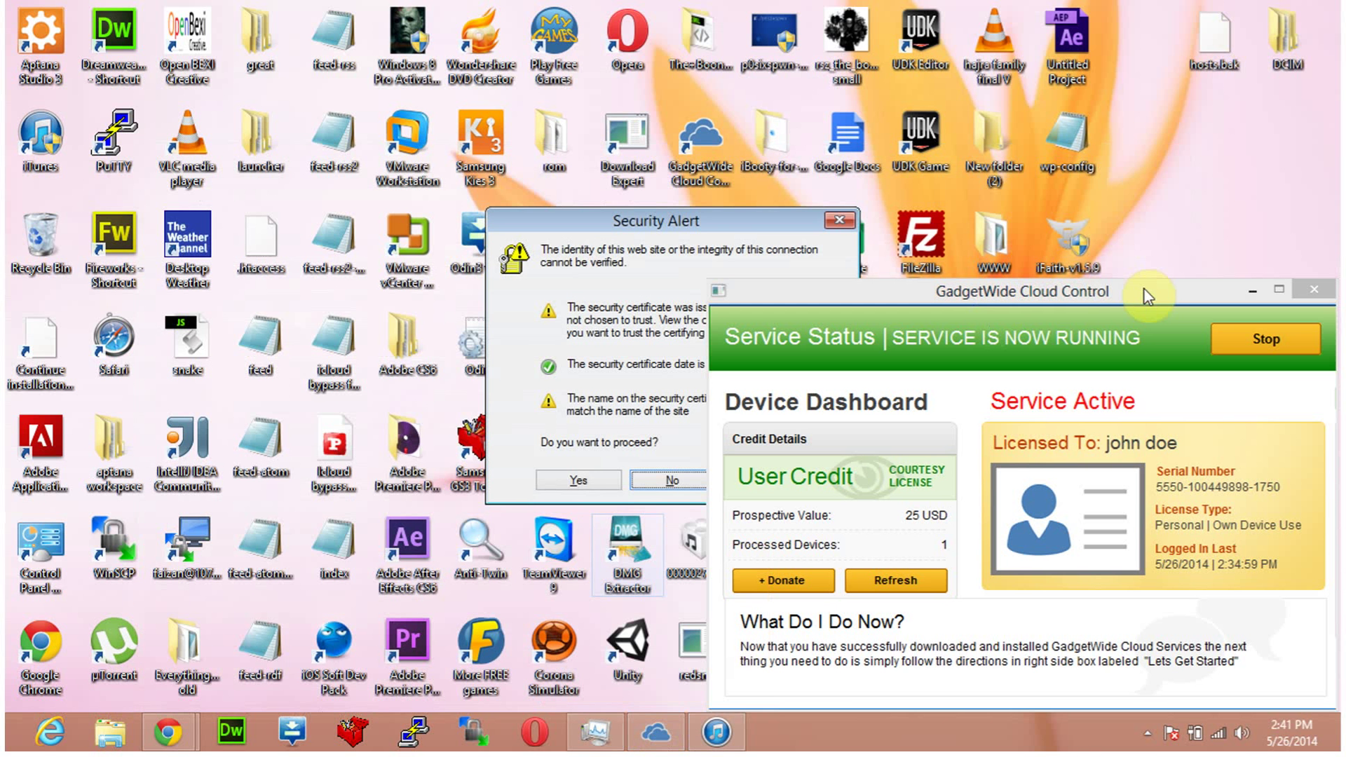
pyautogui.click(591, 474)
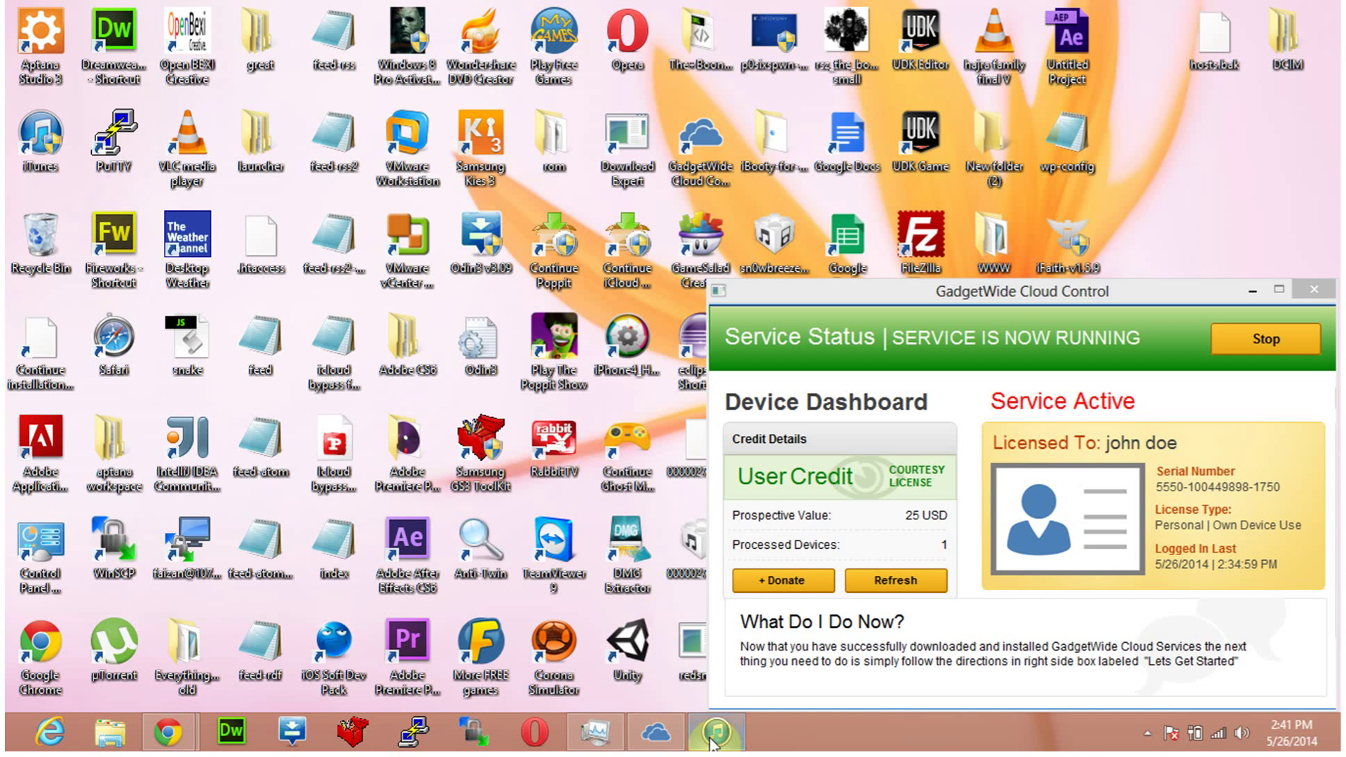
pyautogui.click(603, 477)
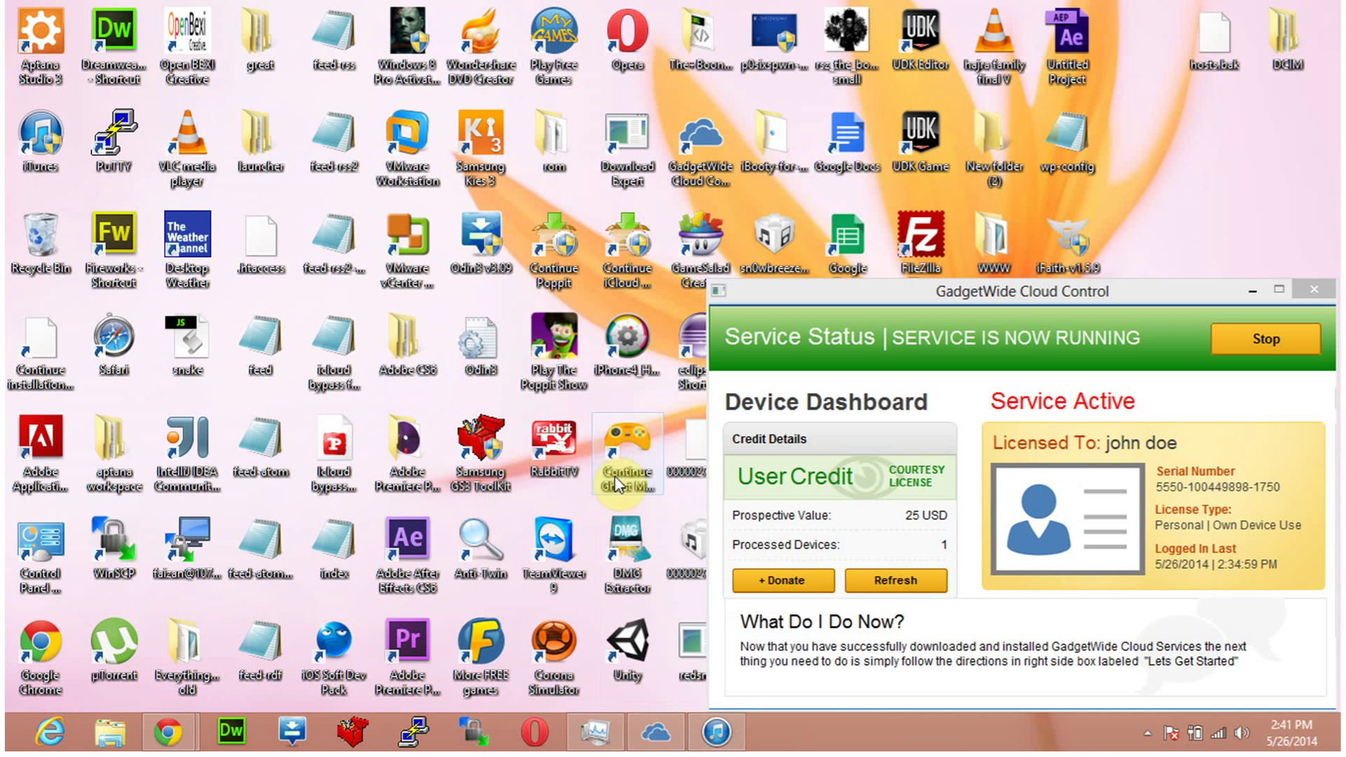
pyautogui.click(717, 732)
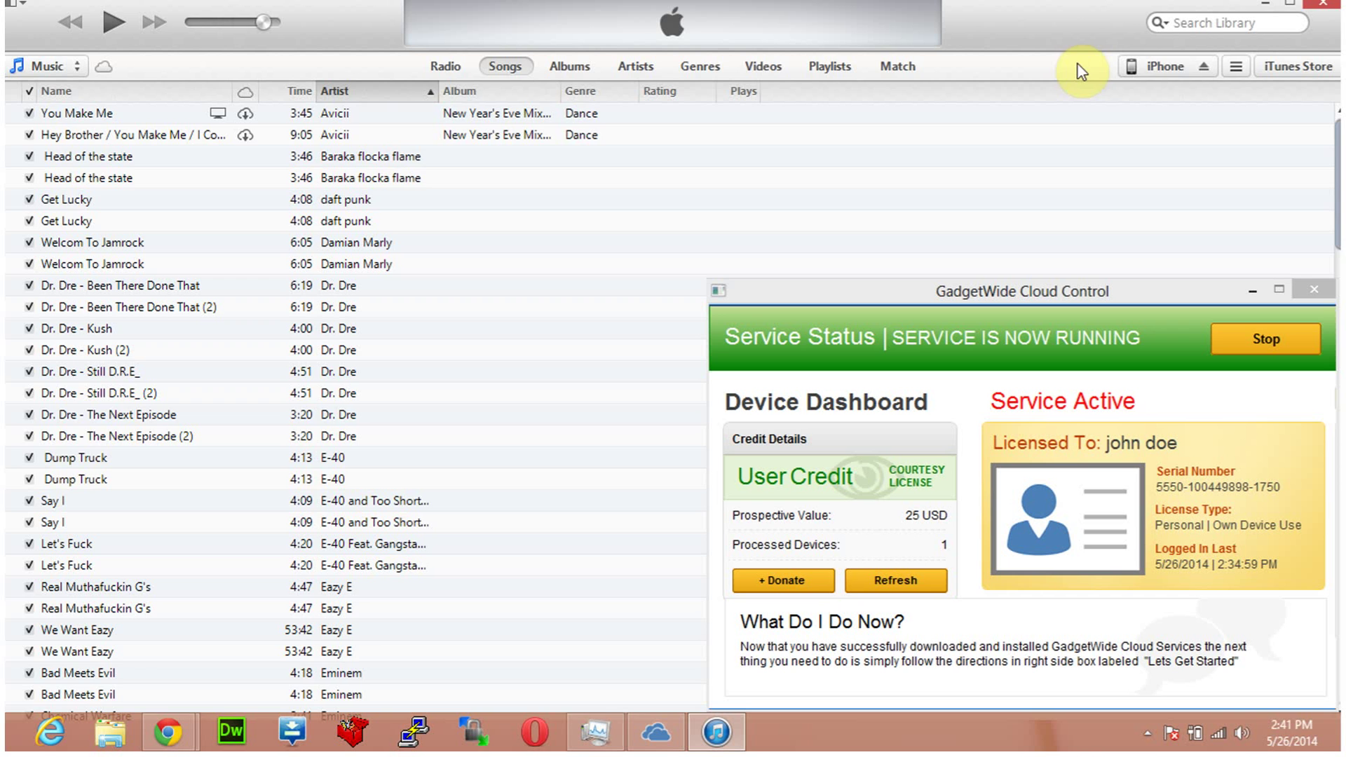
# Open the iPhone page, continue to albert.apple.com past the certificate warning, and dismiss the activation error
pyautogui.click(1160, 66)
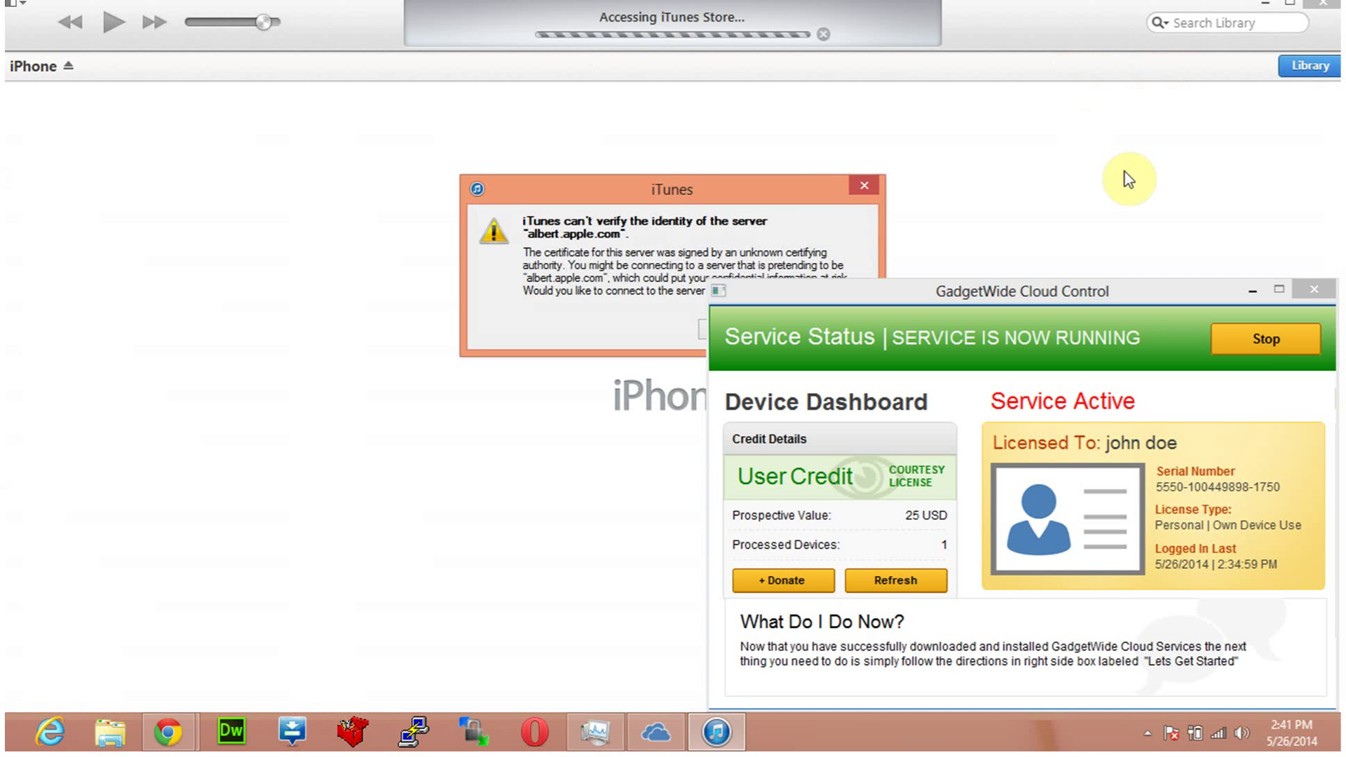
pyautogui.moveTo(781, 190)
pyautogui.mouseDown()
pyautogui.moveTo(578, 155)
pyautogui.moveTo(470, 156)
pyautogui.mouseUp()
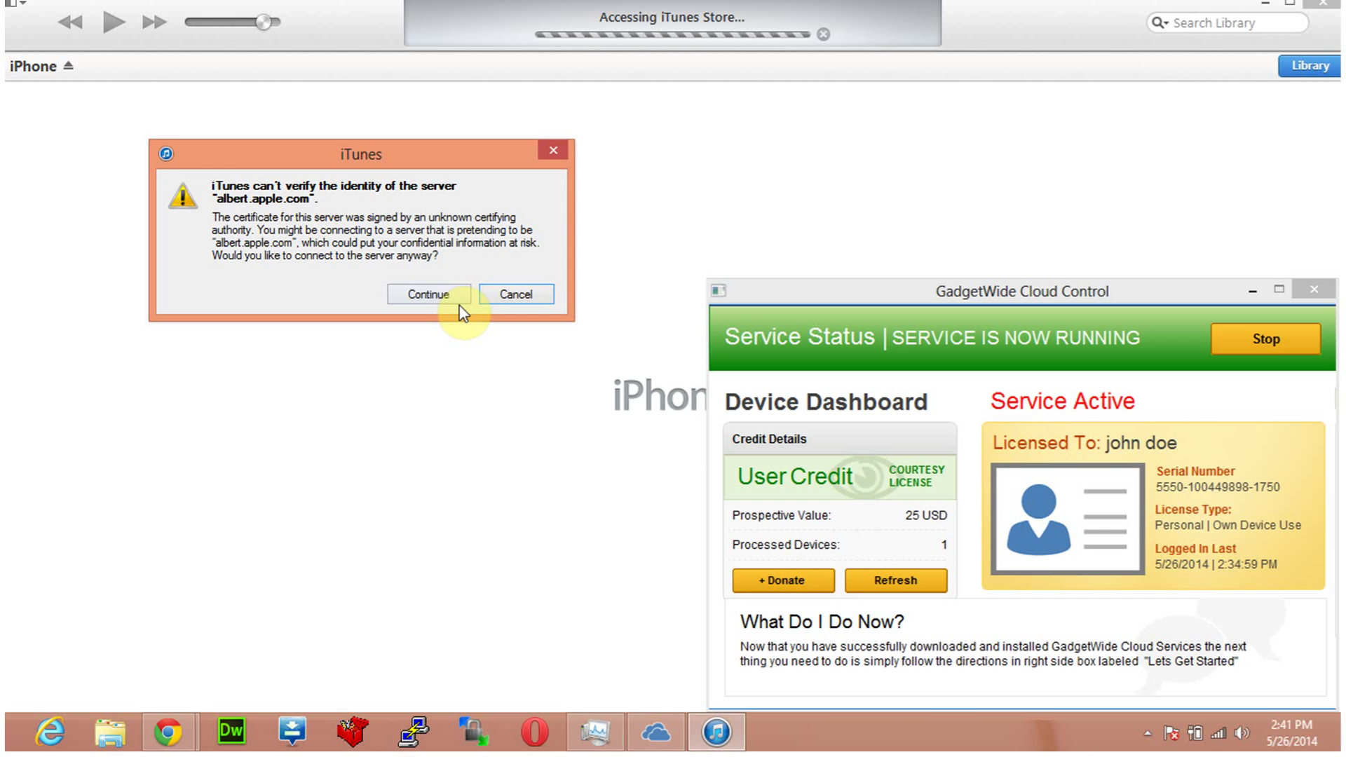
pyautogui.click(430, 302)
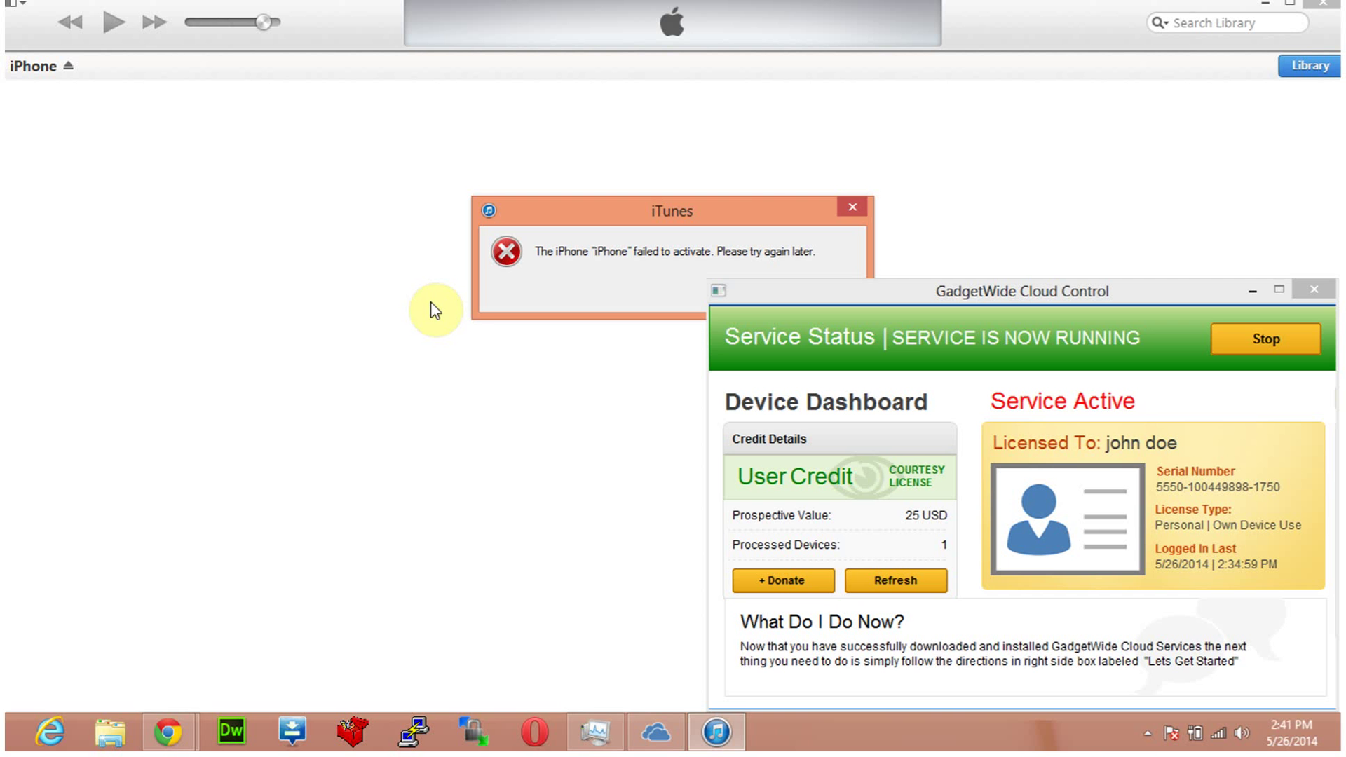
pyautogui.doubleClick(748, 200)
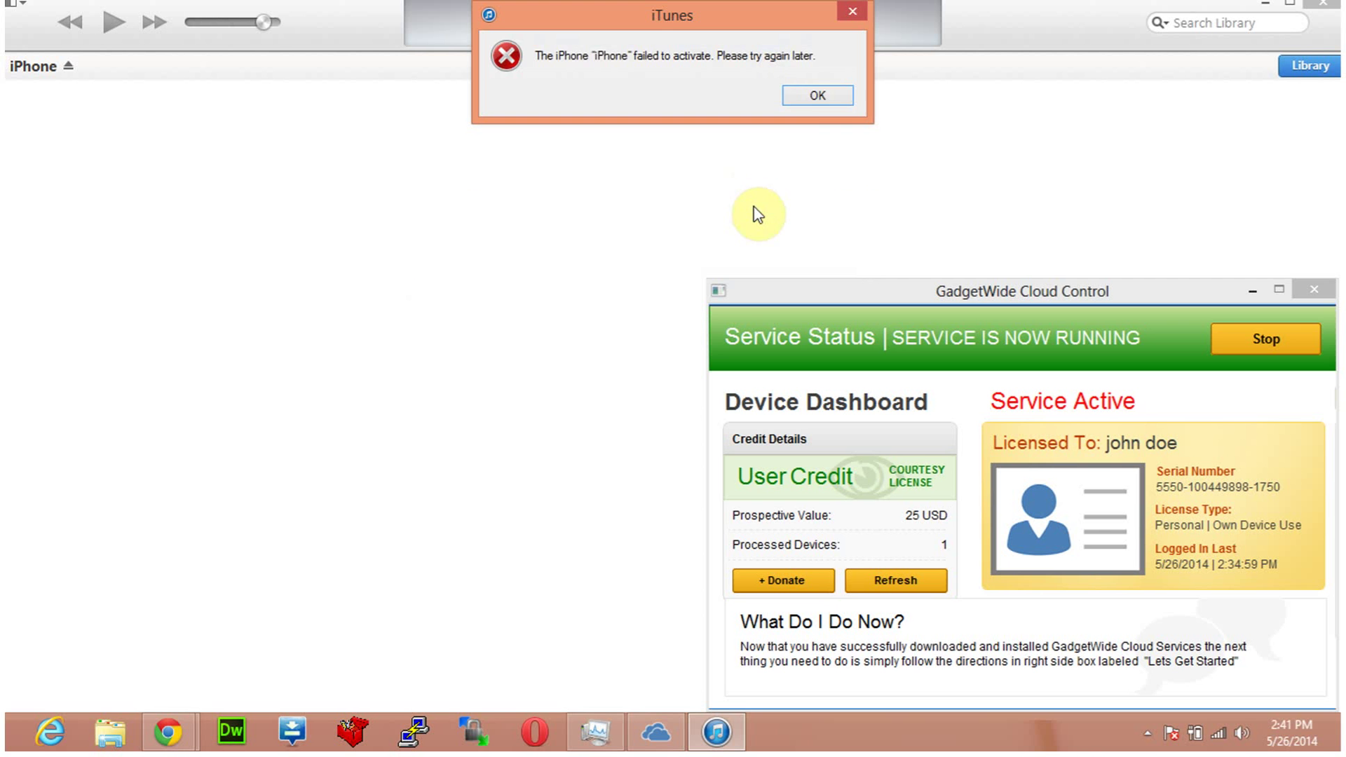
pyautogui.click(814, 95)
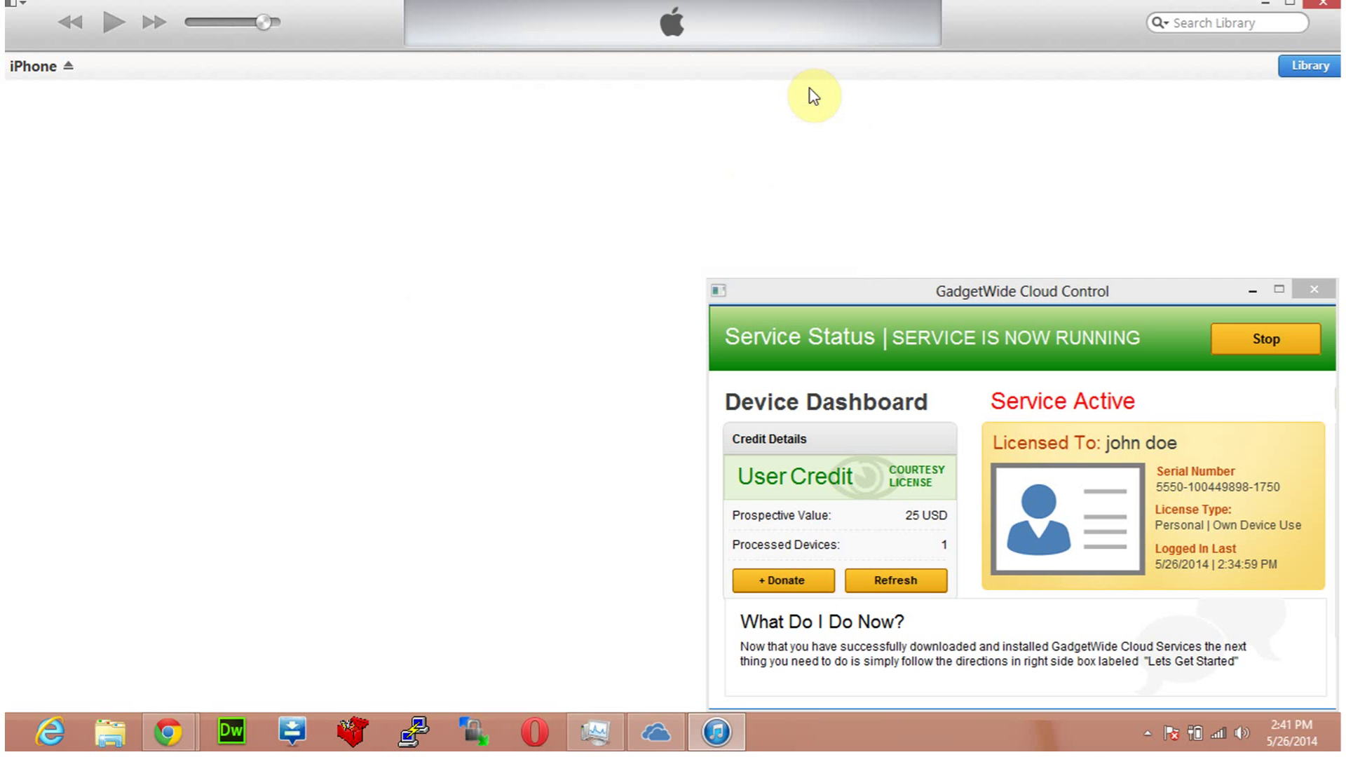